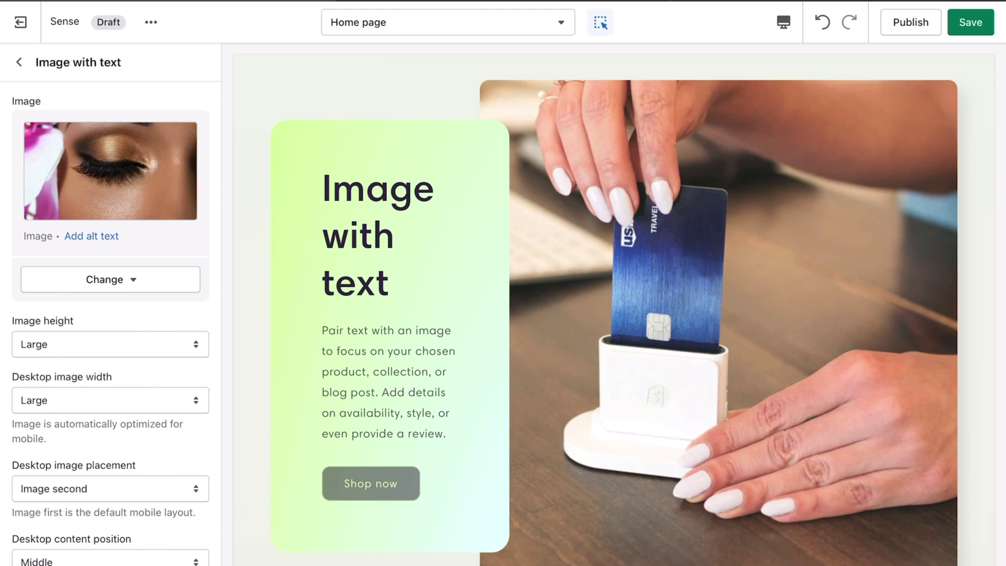
Try the Small image height in the Image with text section, and settle on Adapt to image.
{"action": "scroll", "coordinate": [613, 309], "scroll_direction": "down", "scroll_amount": 5}
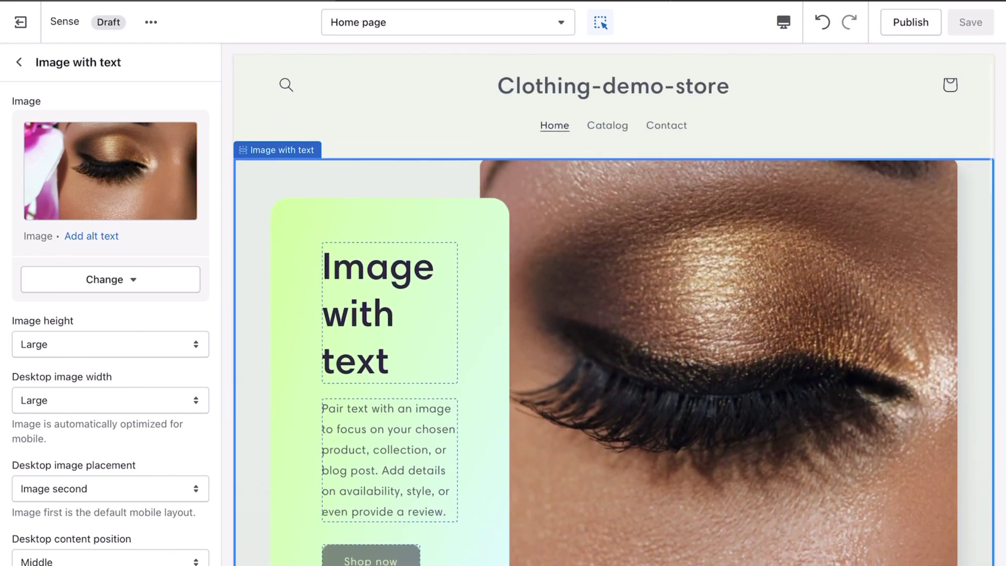
{"action": "left_click", "coordinate": [110, 344]}
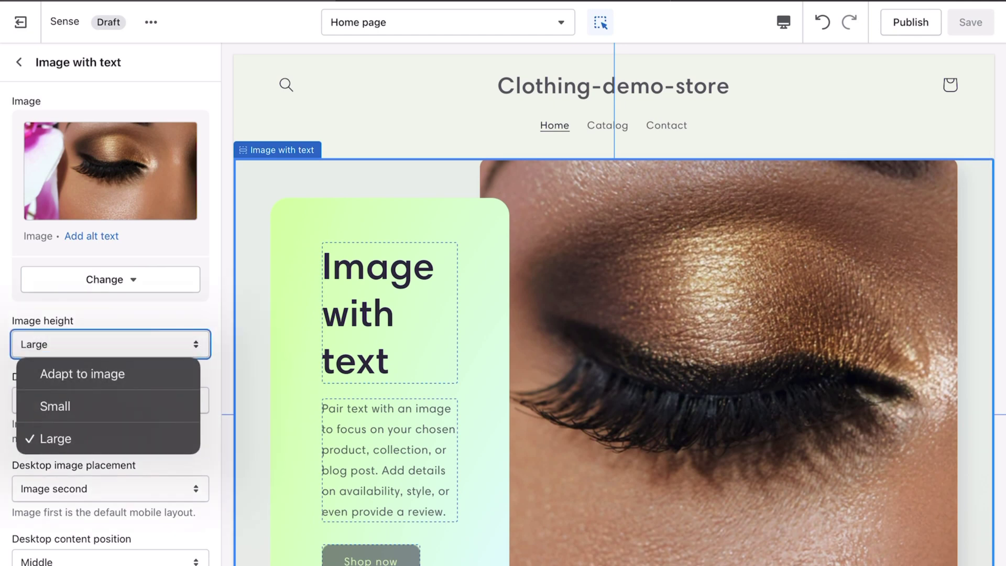
{"action": "left_click", "coordinate": [52, 404]}
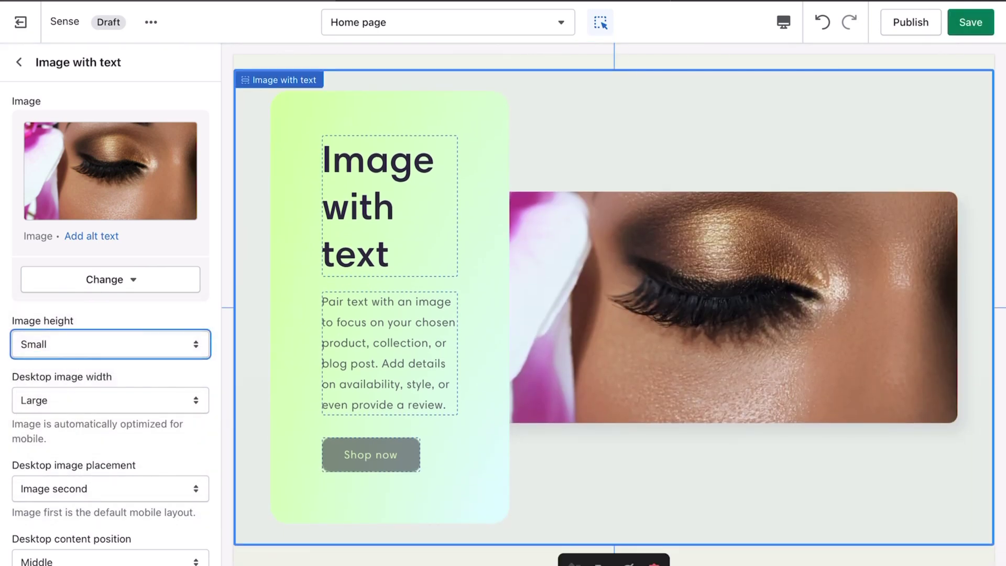
{"action": "left_click", "coordinate": [110, 344]}
{"action": "left_click", "coordinate": [82, 373]}
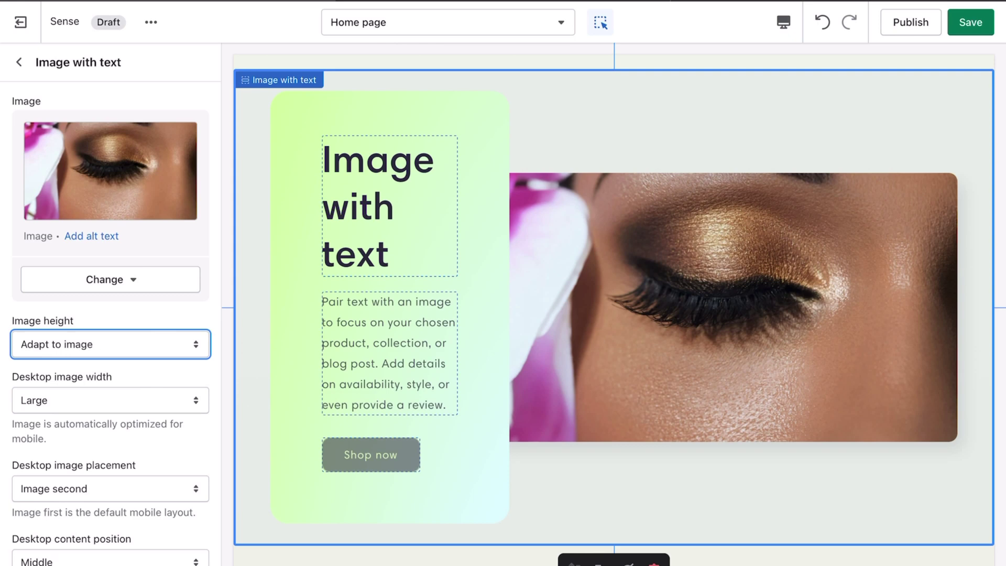
Set the Image with text section's heading to "Mink Lashes" in Small size and save the theme.
{"action": "scroll", "coordinate": [110, 314], "scroll_direction": "down", "scroll_amount": 2}
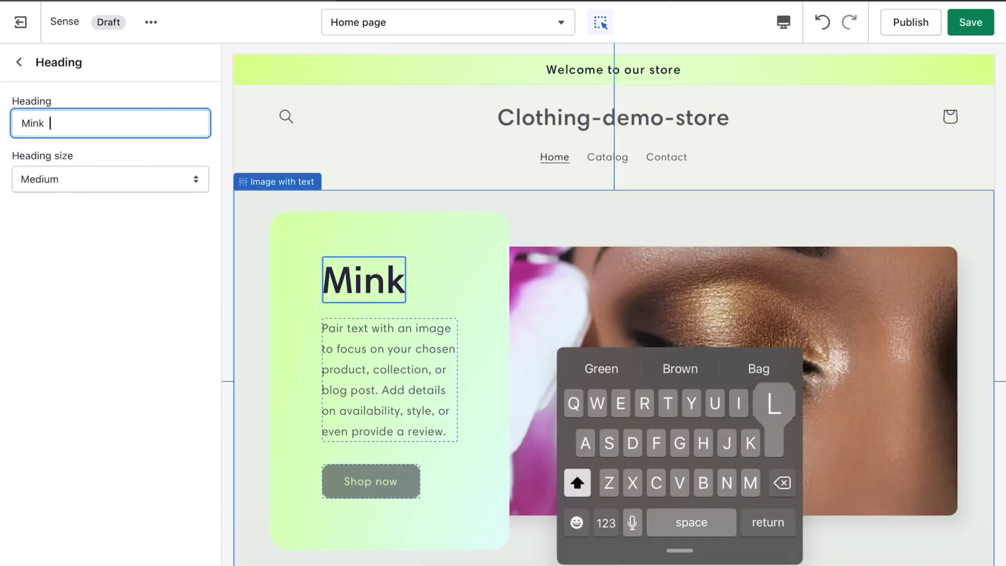
{"action": "type", "text": "Lashes"}
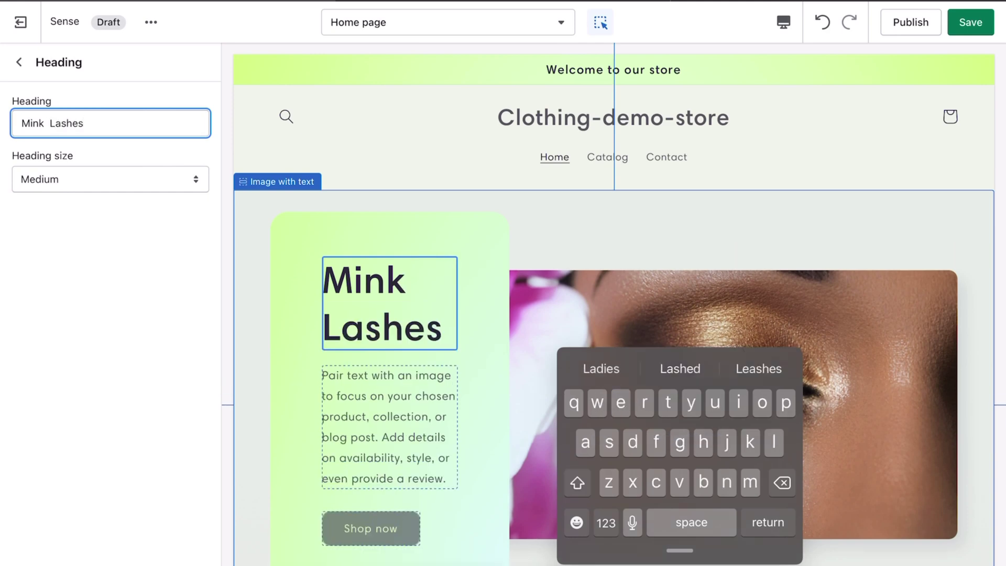
{"action": "left_click", "coordinate": [110, 179]}
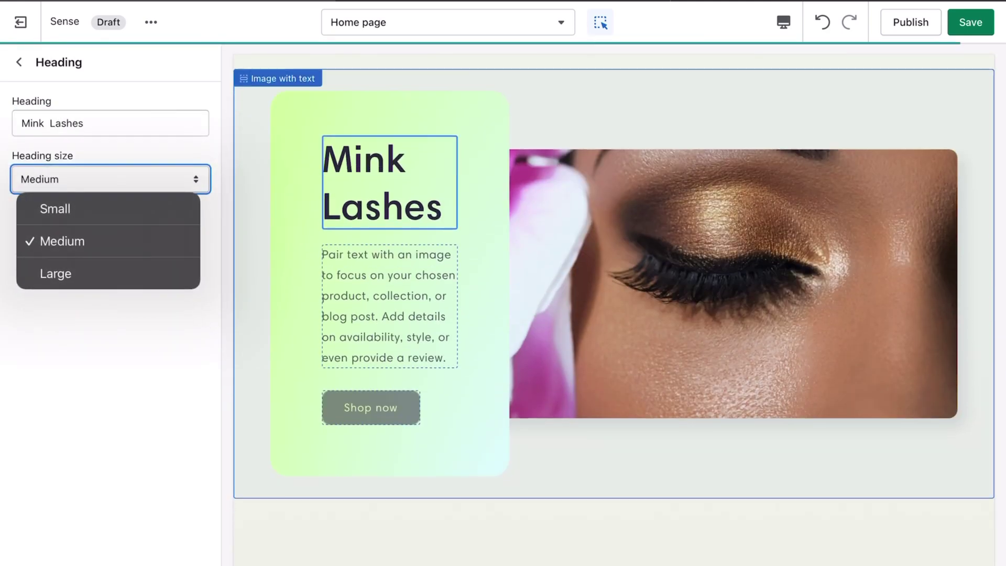
{"action": "left_click", "coordinate": [54, 209]}
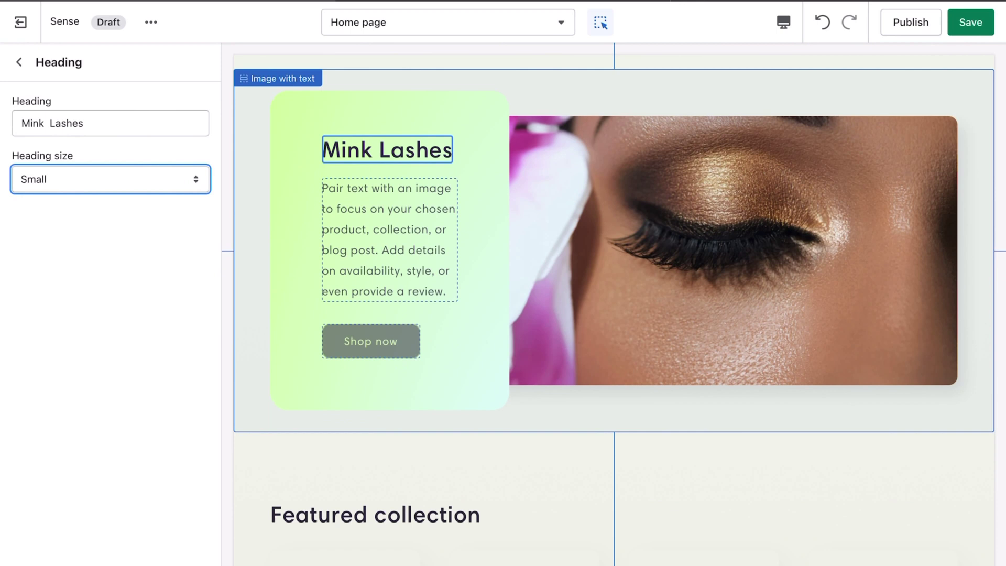
{"action": "left_click", "coordinate": [18, 62]}
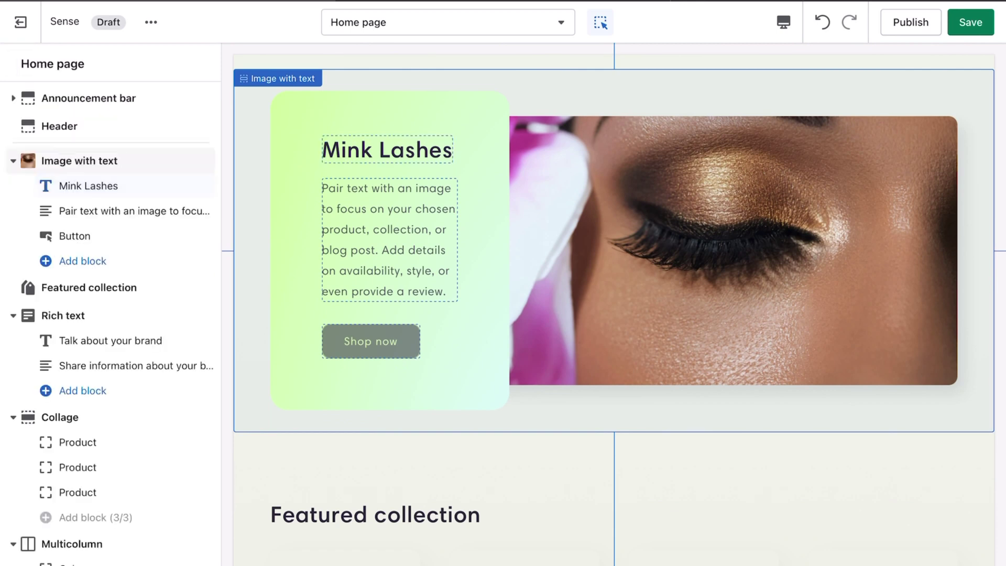
{"action": "left_click", "coordinate": [970, 22]}
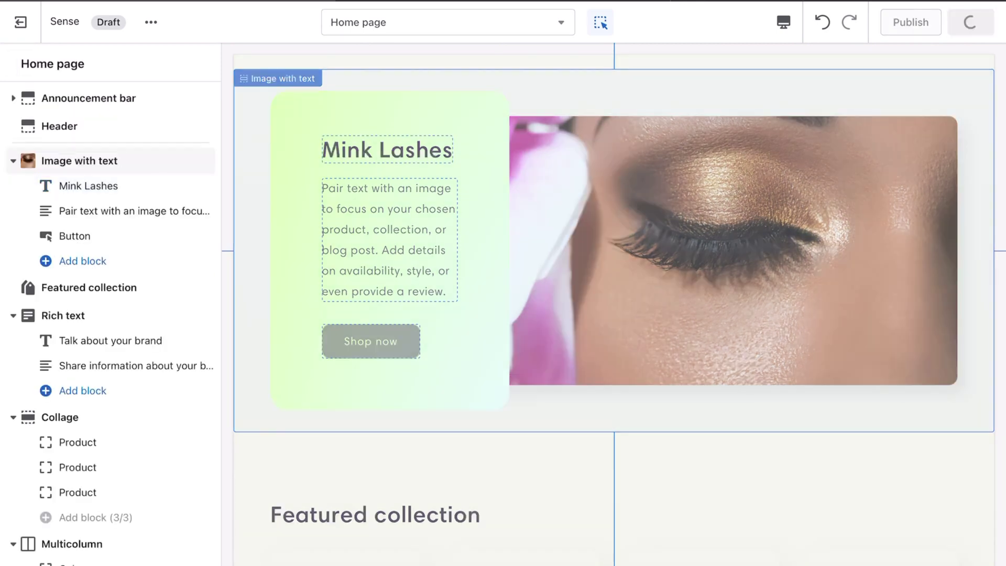
Replace the Image with text section's description with "Our mink lashes look so natural; you'll forget they're not your own.".
{"action": "left_click", "coordinate": [184, 211]}
{"action": "mouse_move", "coordinate": [168, 205]}
{"action": "left_mouse_down"}
{"action": "mouse_move", "coordinate": [23, 205]}
{"action": "mouse_move", "coordinate": [21, 161]}
{"action": "left_mouse_up"}
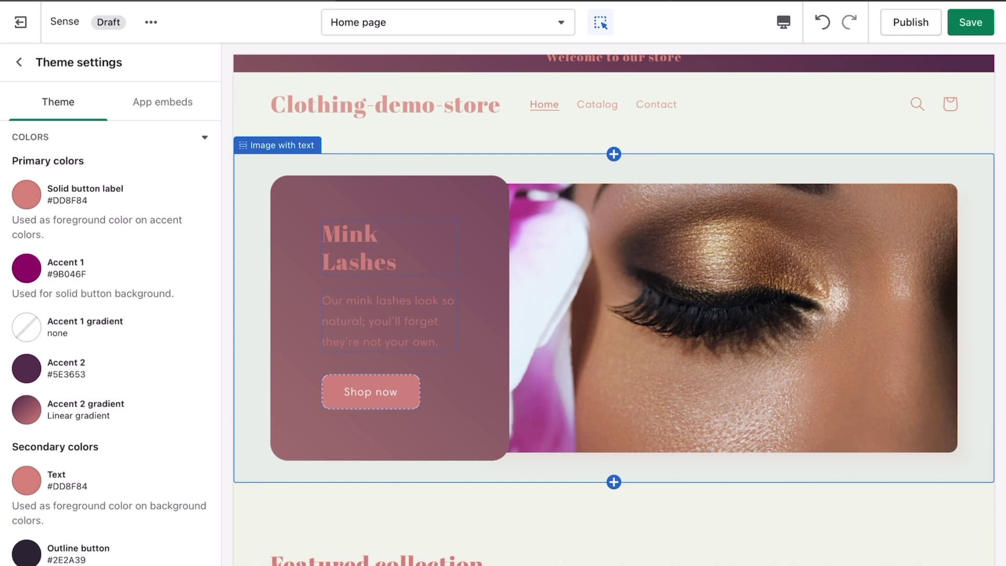
Review the theme's primary and secondary colors against the home page preview, and save the theme changes.
{"action": "scroll", "coordinate": [110, 314], "scroll_direction": "down", "scroll_amount": 3}
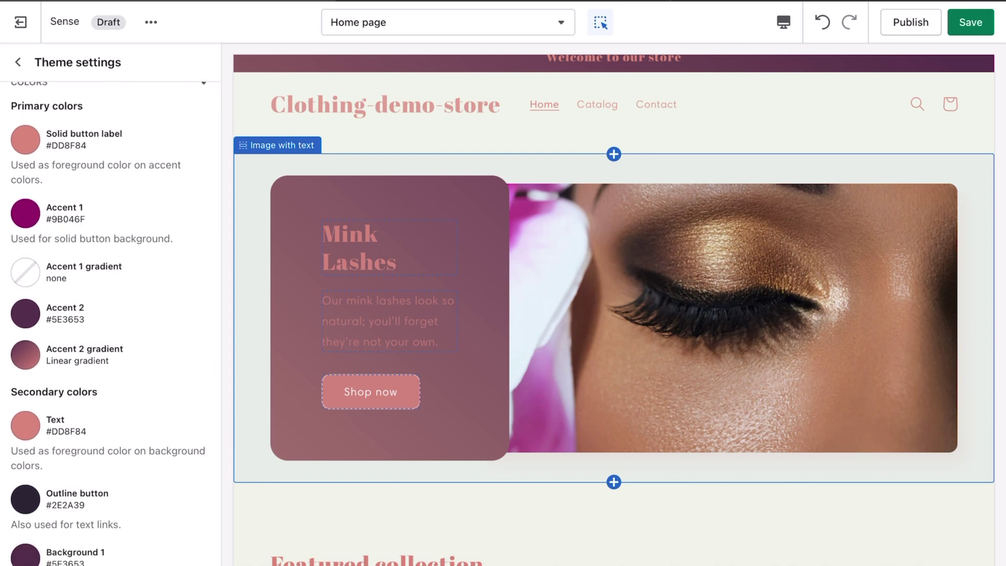
{"action": "scroll", "coordinate": [110, 315], "scroll_direction": "down", "scroll_amount": 3}
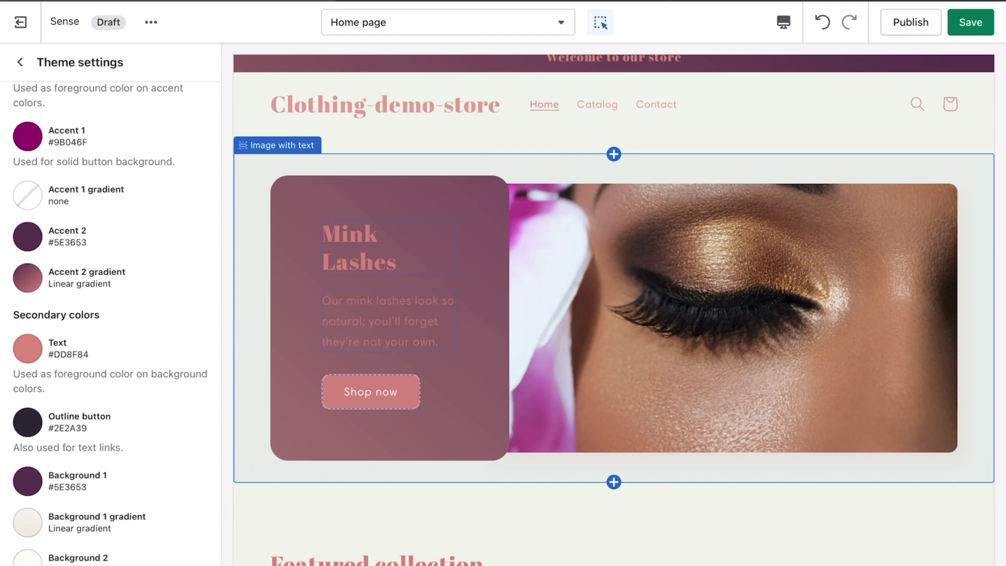
{"action": "scroll", "coordinate": [613, 315], "scroll_direction": "down", "scroll_amount": 1}
{"action": "scroll", "coordinate": [613, 315], "scroll_direction": "down", "scroll_amount": 5}
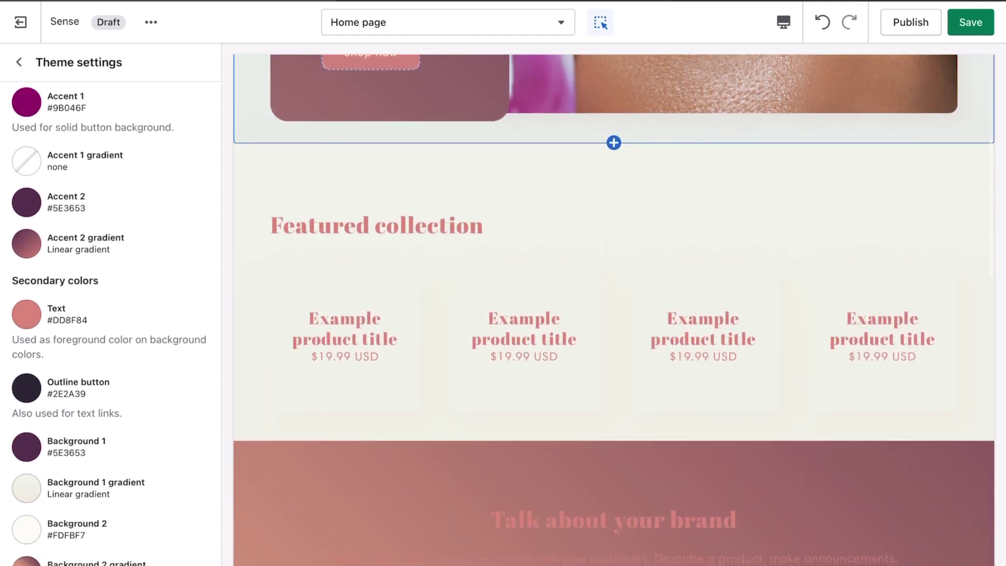
{"action": "scroll", "coordinate": [613, 314], "scroll_direction": "up", "scroll_amount": 1}
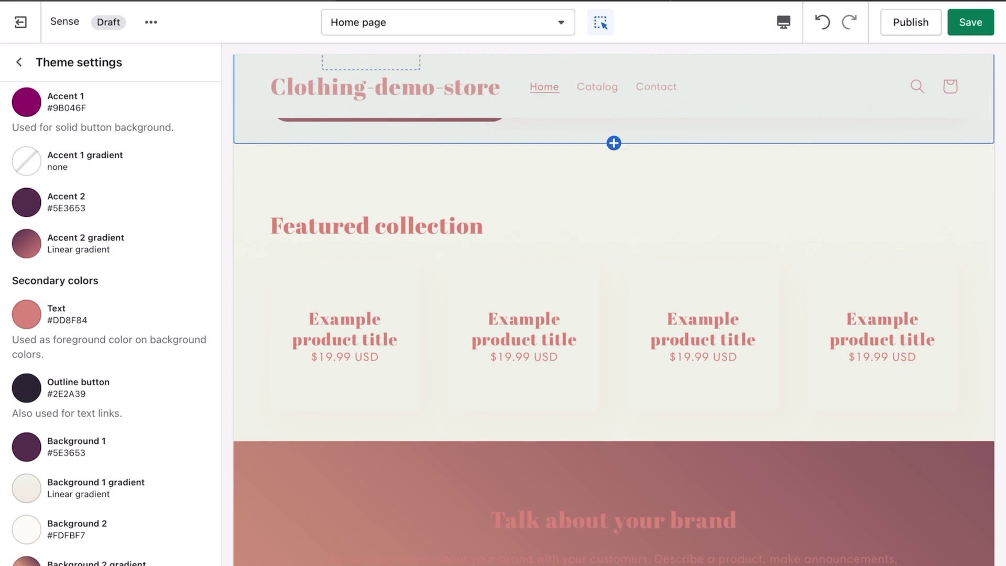
{"action": "scroll", "coordinate": [614, 314], "scroll_direction": "down", "scroll_amount": 2}
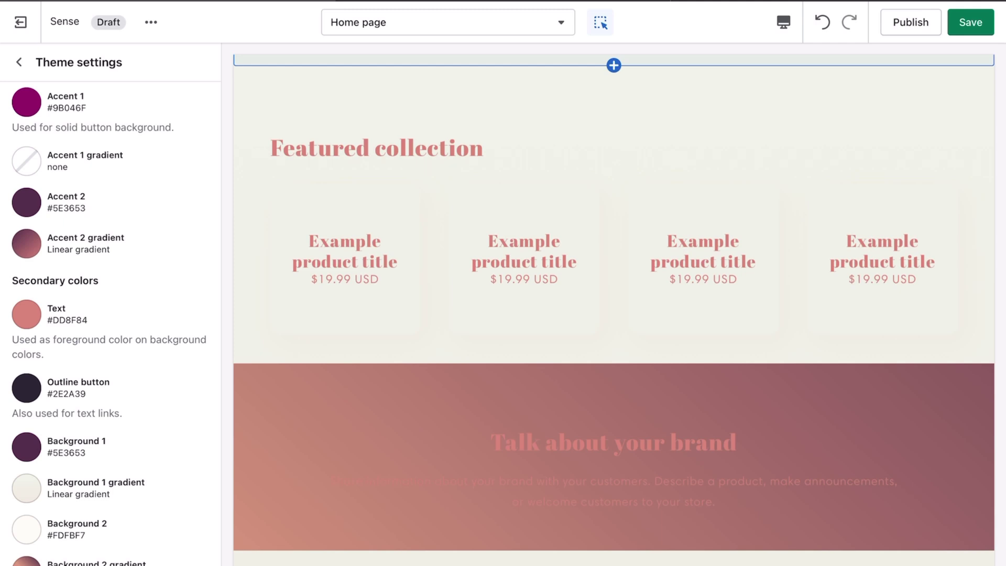
{"action": "key", "text": "super+s"}
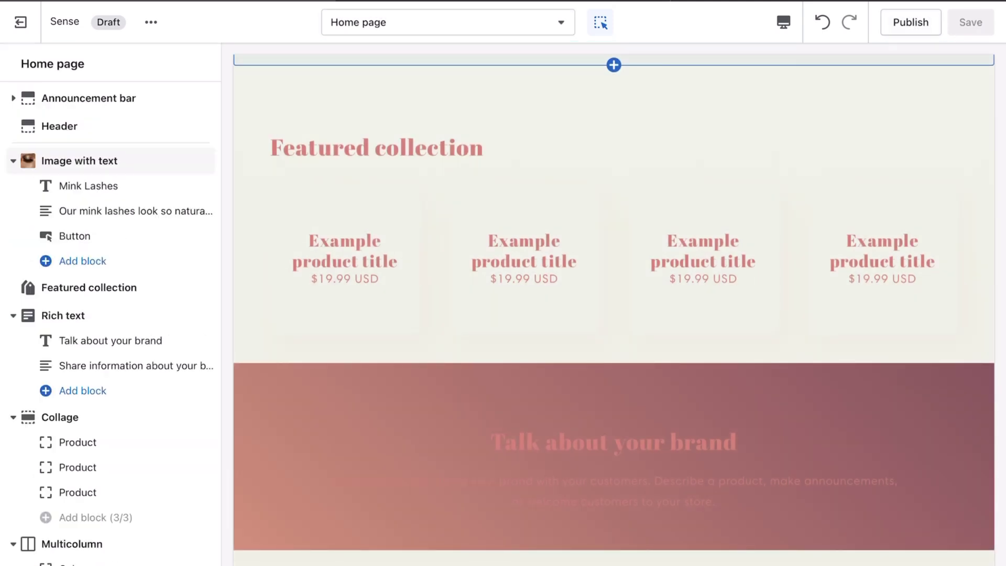
Change the heading of the Featured collection section to "Eyelashes".
{"action": "scroll", "coordinate": [110, 160], "scroll_direction": "up", "scroll_amount": 3}
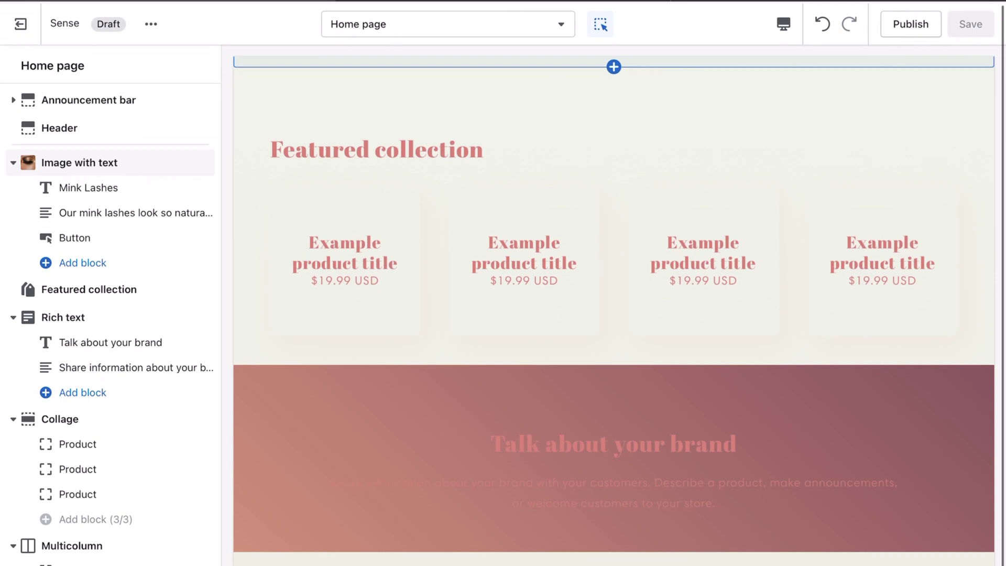
{"action": "scroll", "coordinate": [613, 246], "scroll_direction": "up", "scroll_amount": 1}
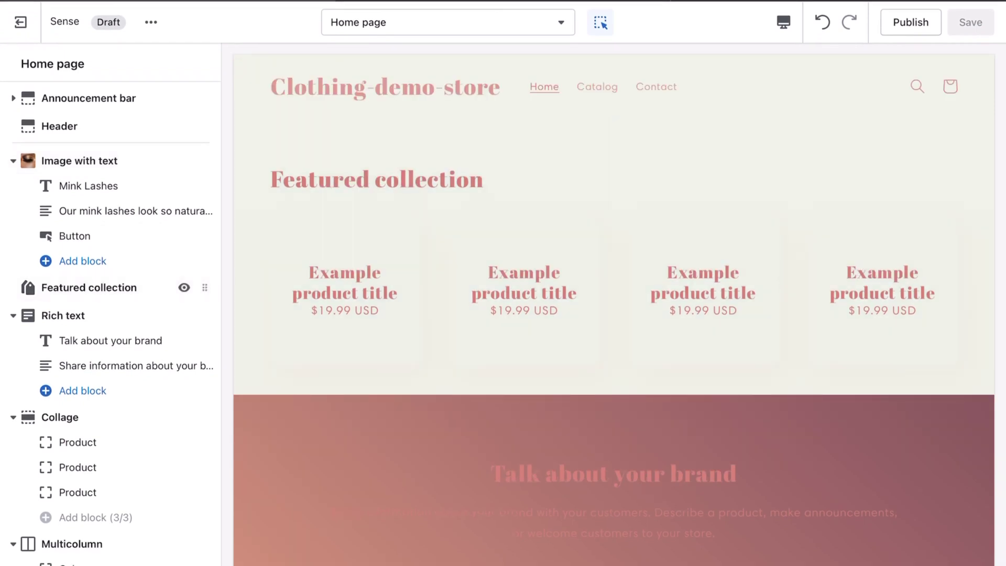
{"action": "left_click", "coordinate": [89, 287]}
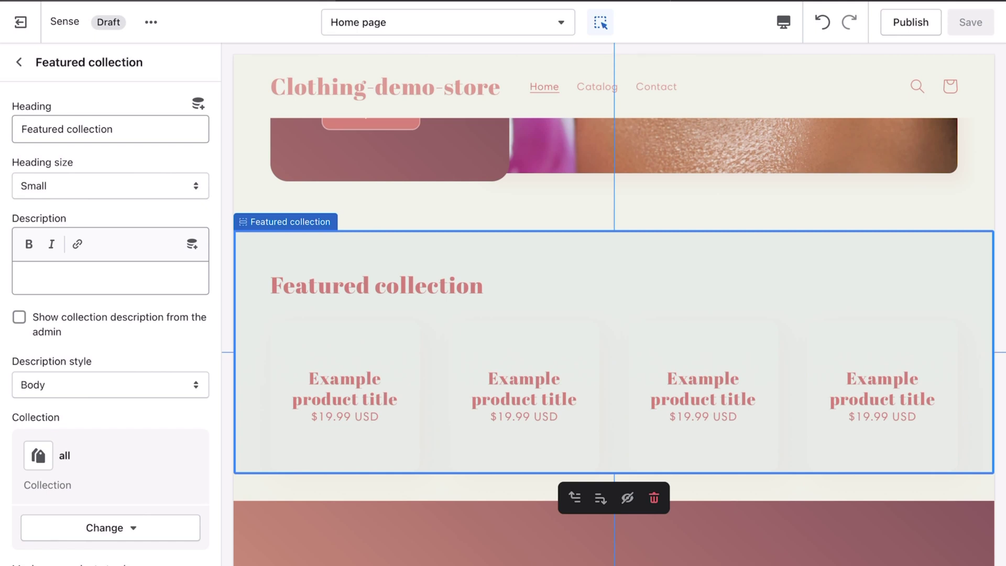
{"action": "left_click_drag", "start_coordinate": [45, 132], "coordinate": [122, 130]}
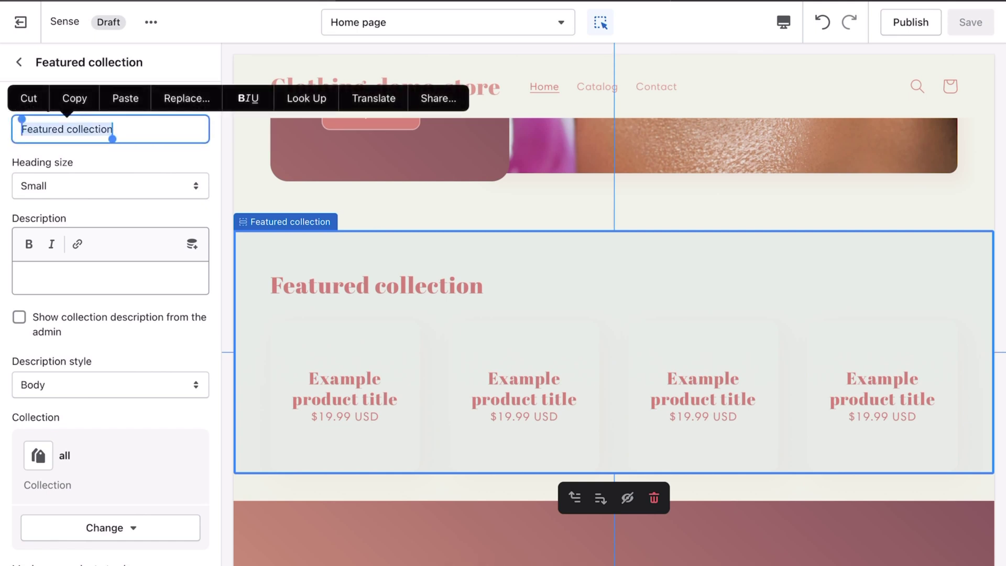
{"action": "left_click_drag", "start_coordinate": [621, 404], "coordinate": [684, 406]}
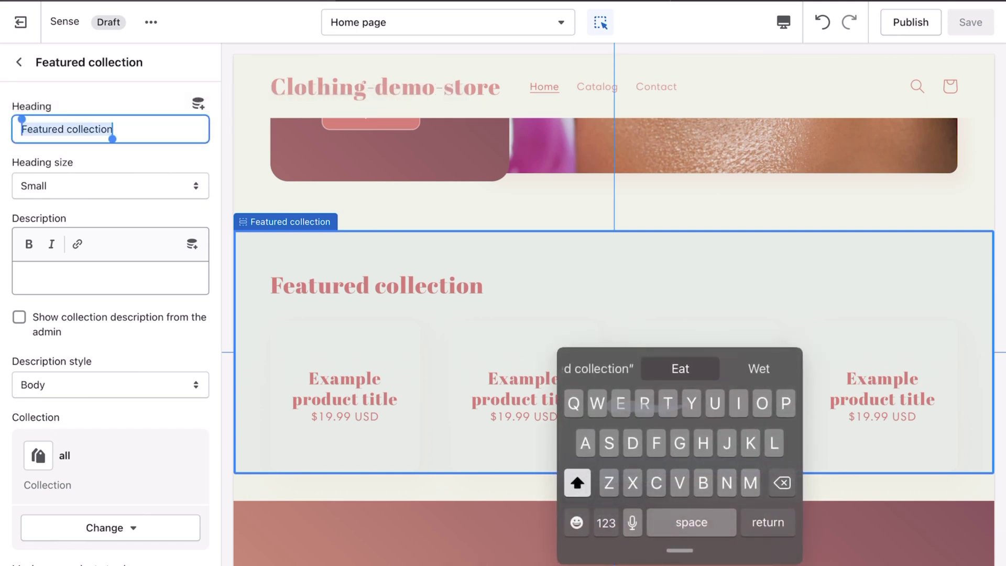
{"action": "type", "text": "Eyelashes"}
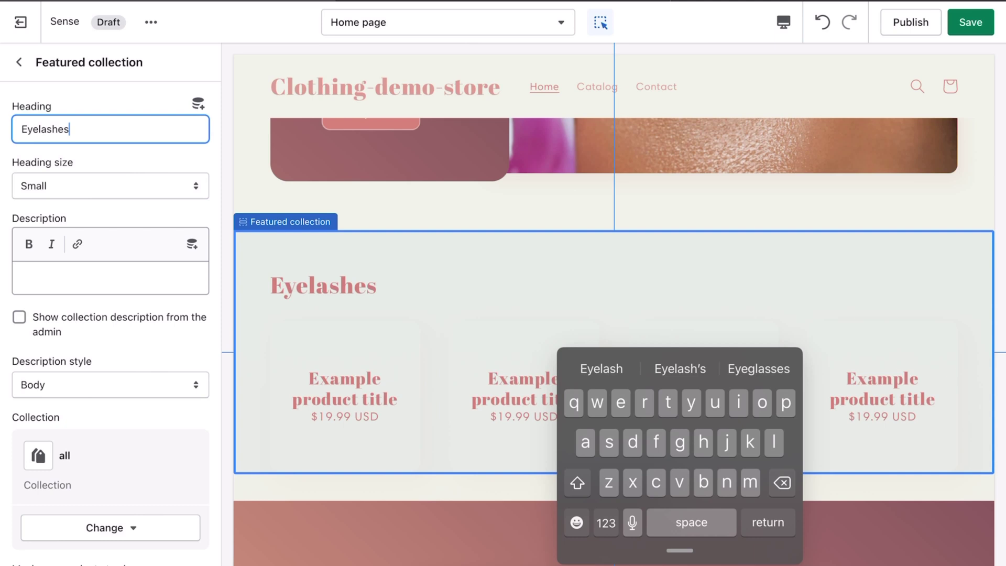
Create a new store collection titled "Eyelashes" and save it.
{"action": "left_click", "coordinate": [110, 527]}
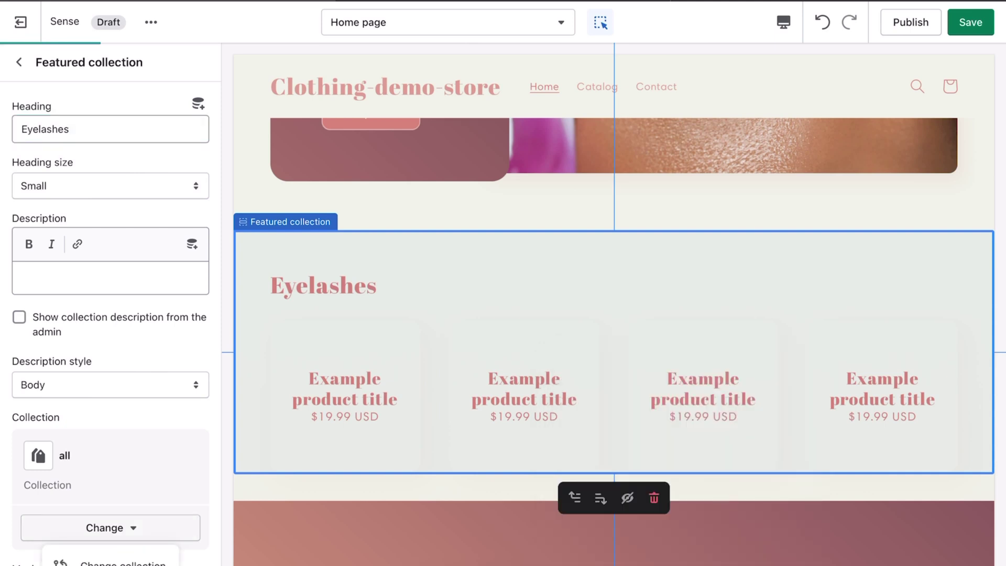
{"action": "left_click", "coordinate": [110, 562]}
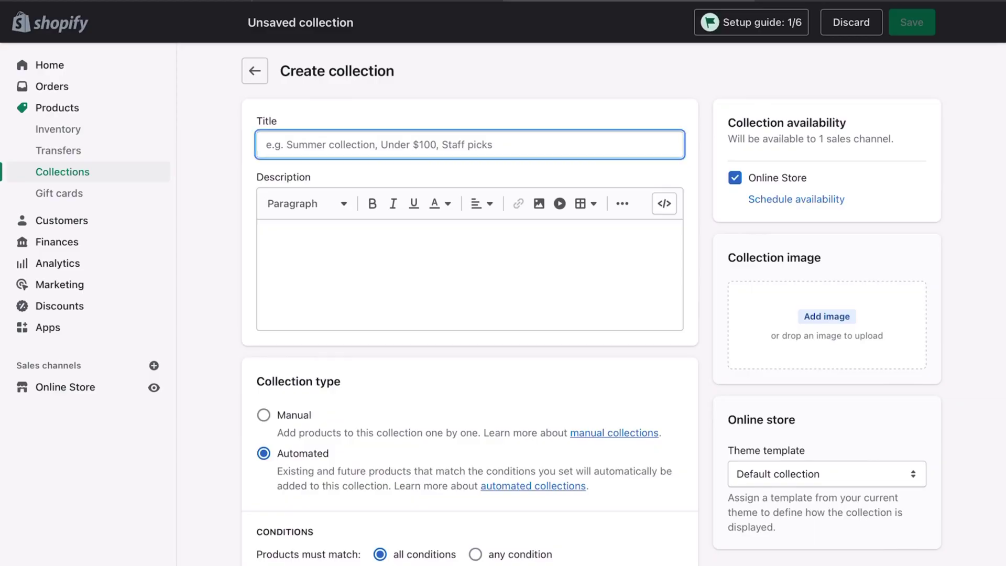
{"action": "type", "text": "Eyelashes"}
{"action": "left_click", "coordinate": [912, 22]}
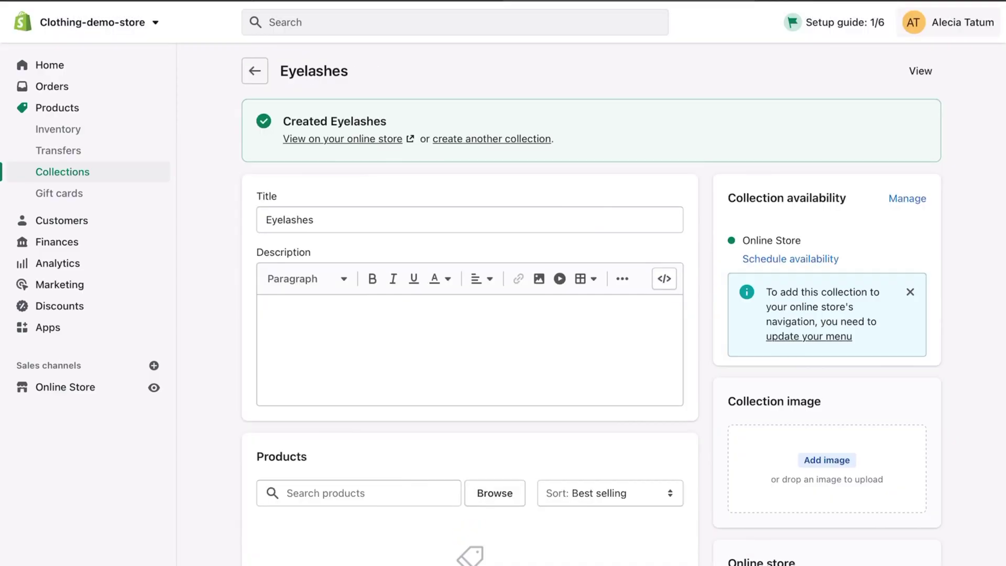
Start a new product with the photo of several boxed lash sets, and set its status to Active.
{"action": "left_click", "coordinate": [57, 108]}
{"action": "left_click", "coordinate": [541, 234]}
{"action": "left_click", "coordinate": [433, 444]}
{"action": "left_click", "coordinate": [488, 461]}
{"action": "left_click", "coordinate": [661, 287]}
{"action": "left_click", "coordinate": [827, 160]}
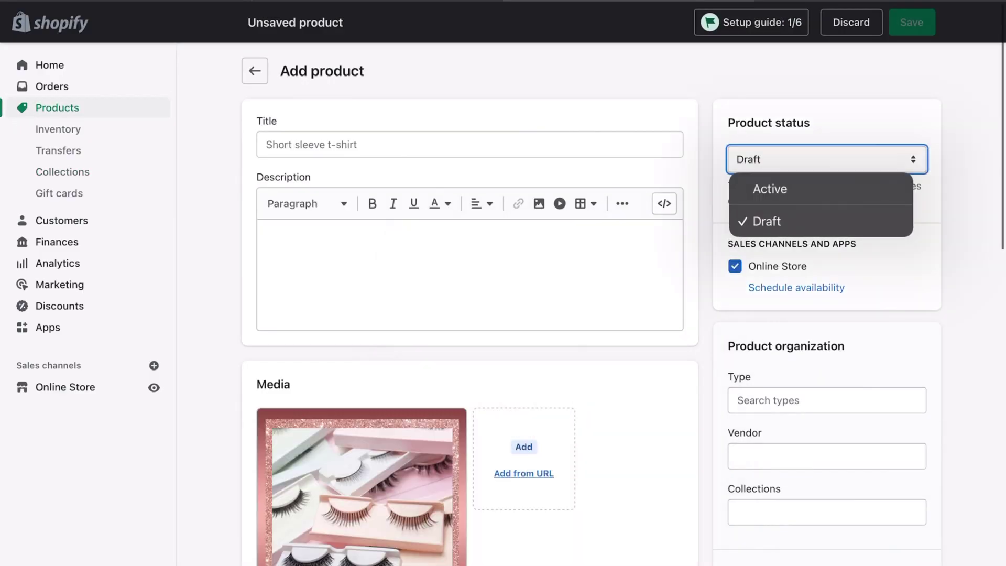
Set the new product's price to $15.00 and title it "Natural Lashes".
{"action": "scroll", "coordinate": [470, 315], "scroll_direction": "down", "scroll_amount": 5}
{"action": "left_click", "coordinate": [262, 485]}
{"action": "left_click", "coordinate": [359, 154]}
{"action": "type", "text": "25"}
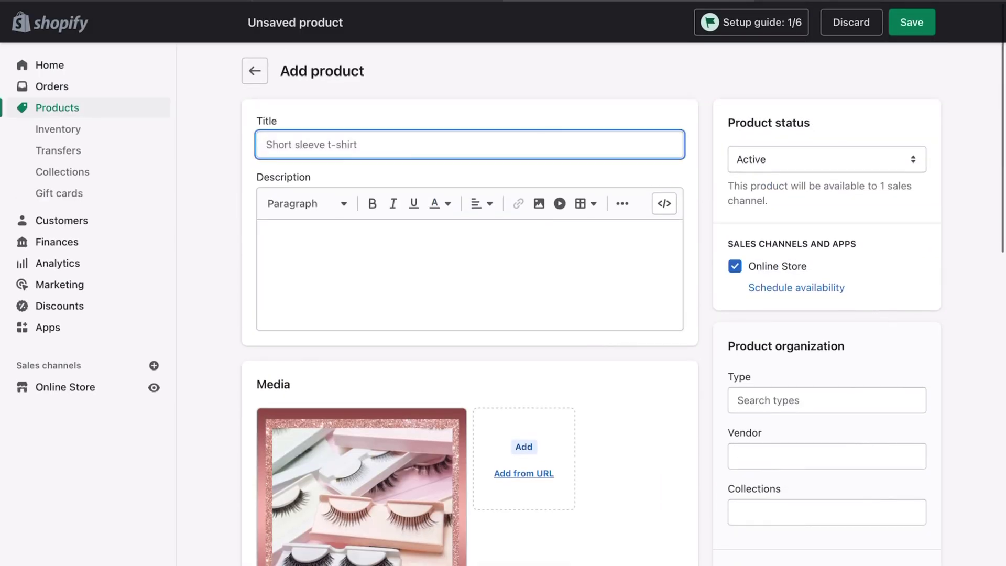
{"action": "left_click", "coordinate": [267, 144]}
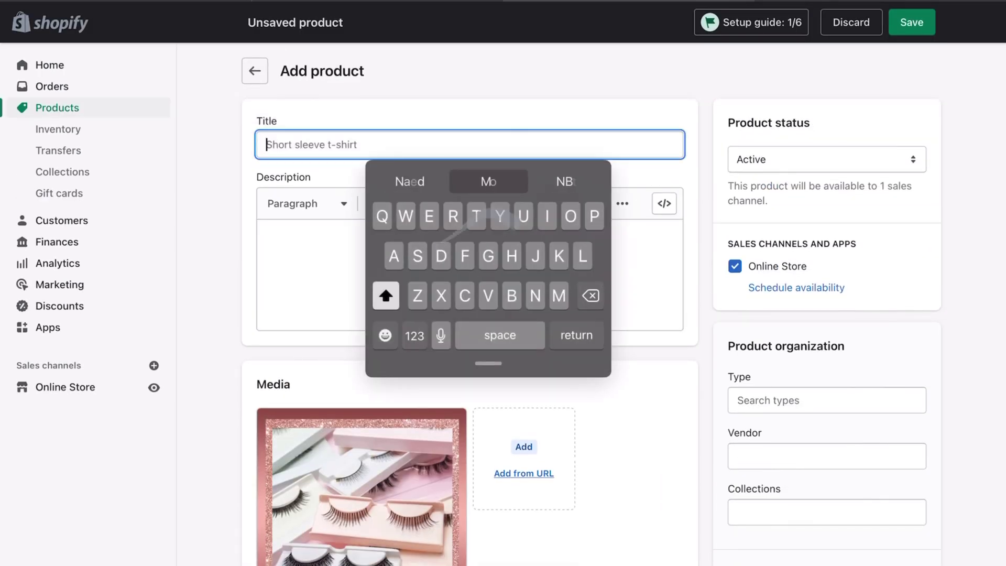
{"action": "type", "text": "Natural"}
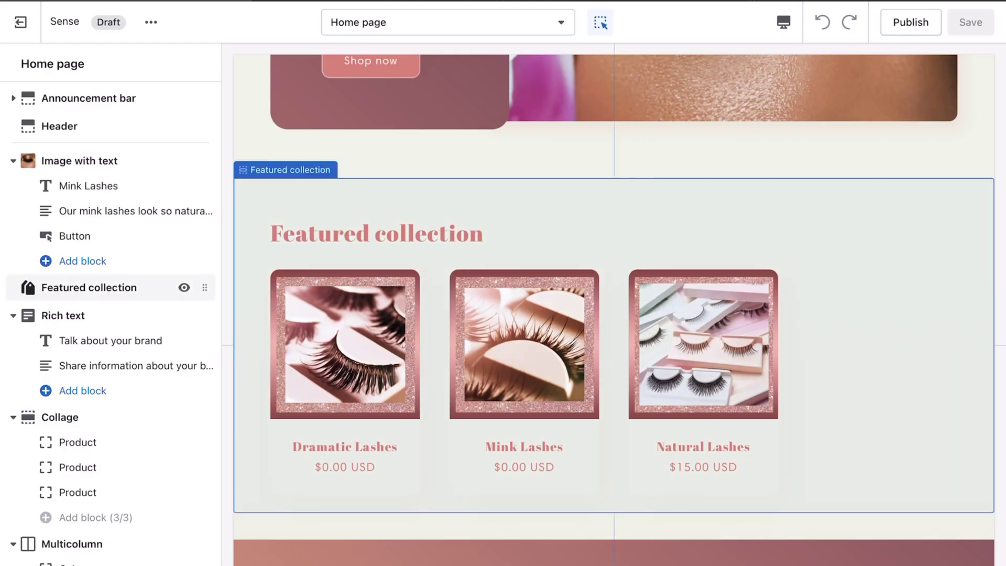
Change the Featured collection section's heading to "Eyelashes" and adjust its heading size.
{"action": "left_click", "coordinate": [89, 287]}
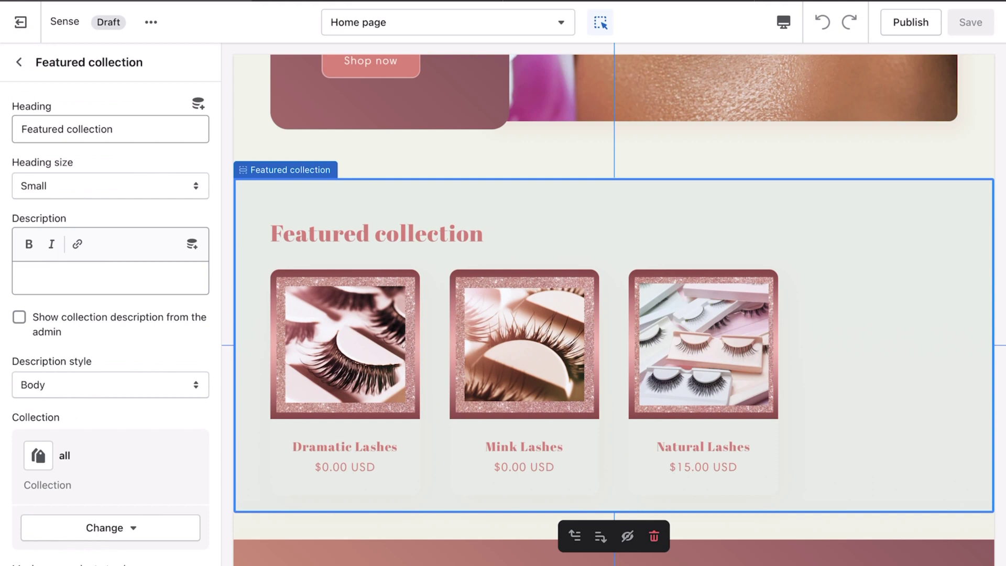
{"action": "left_click_drag", "start_coordinate": [71, 130], "coordinate": [21, 130]}
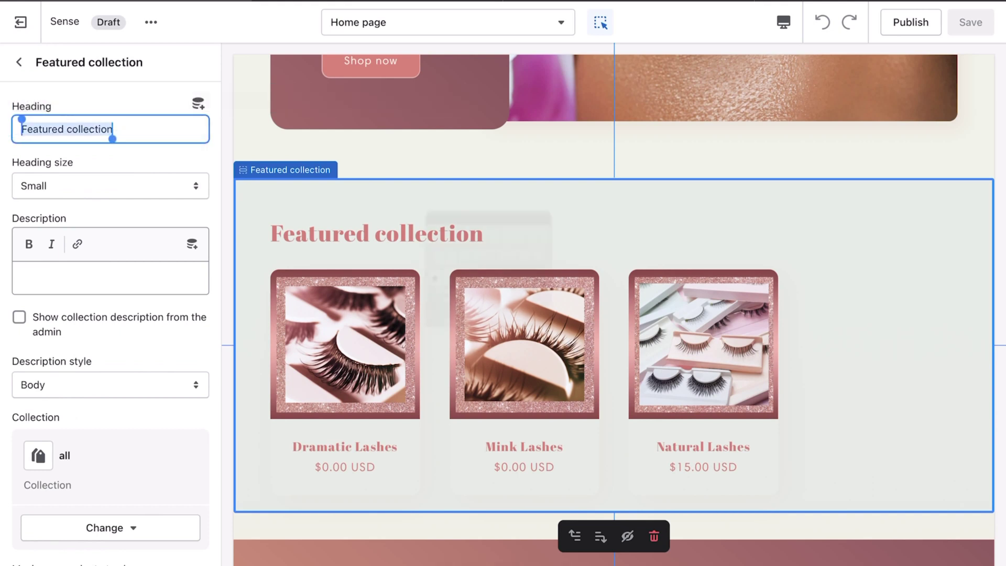
{"action": "key", "text": "BackSpace"}
{"action": "left_click_drag", "start_coordinate": [430, 215], "coordinate": [498, 220]}
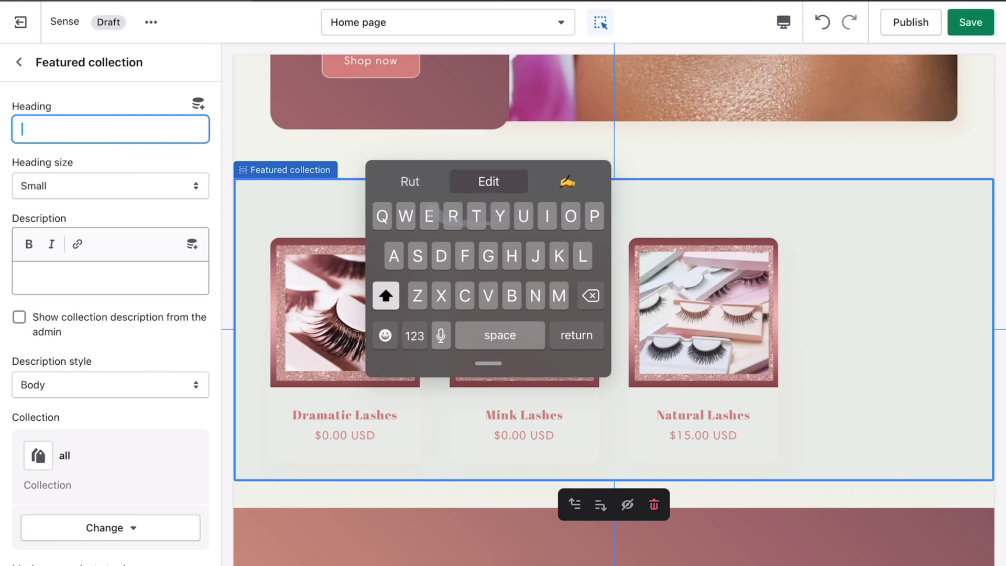
{"action": "type", "text": "Eyelashes"}
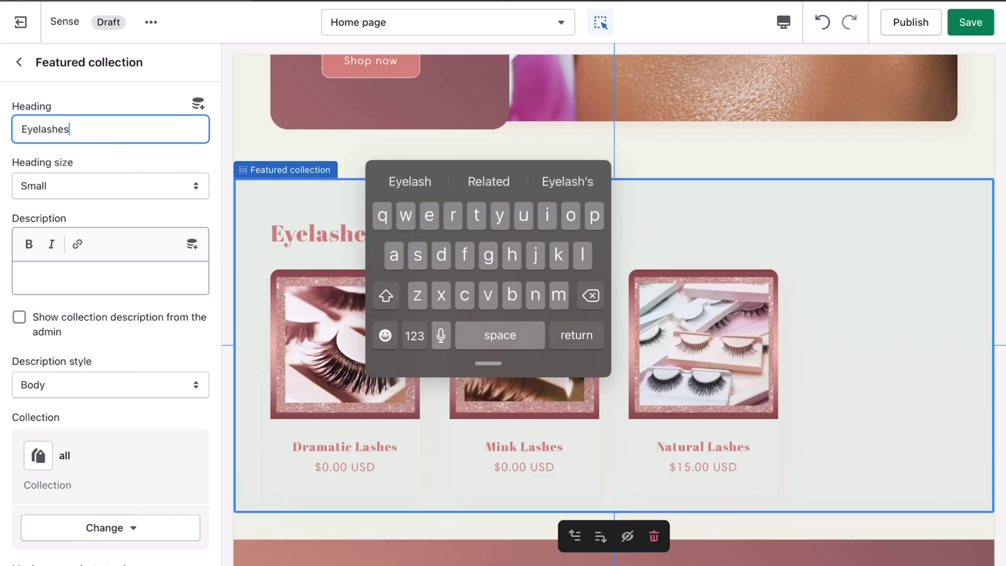
{"action": "left_click", "coordinate": [110, 185]}
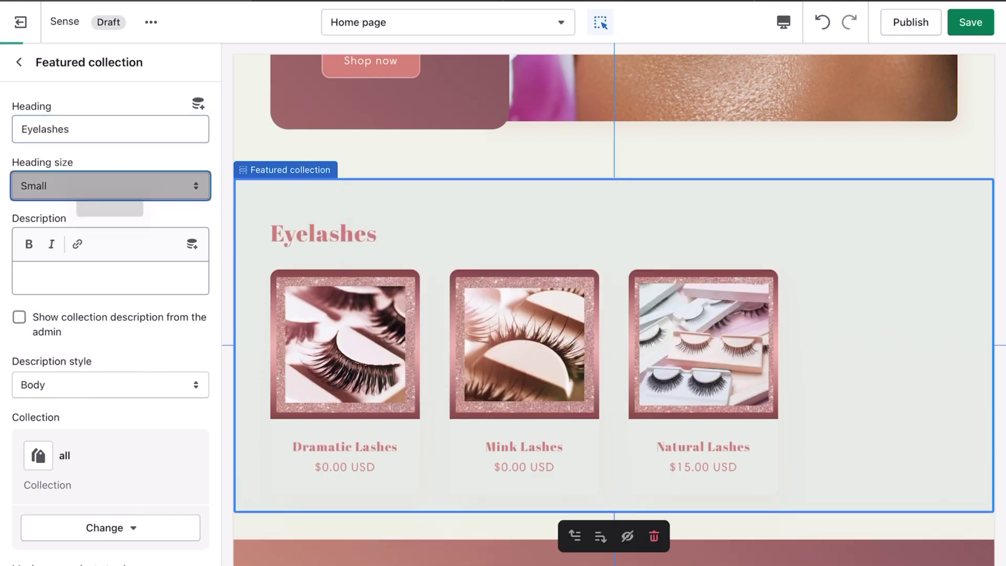
{"action": "left_click", "coordinate": [62, 246]}
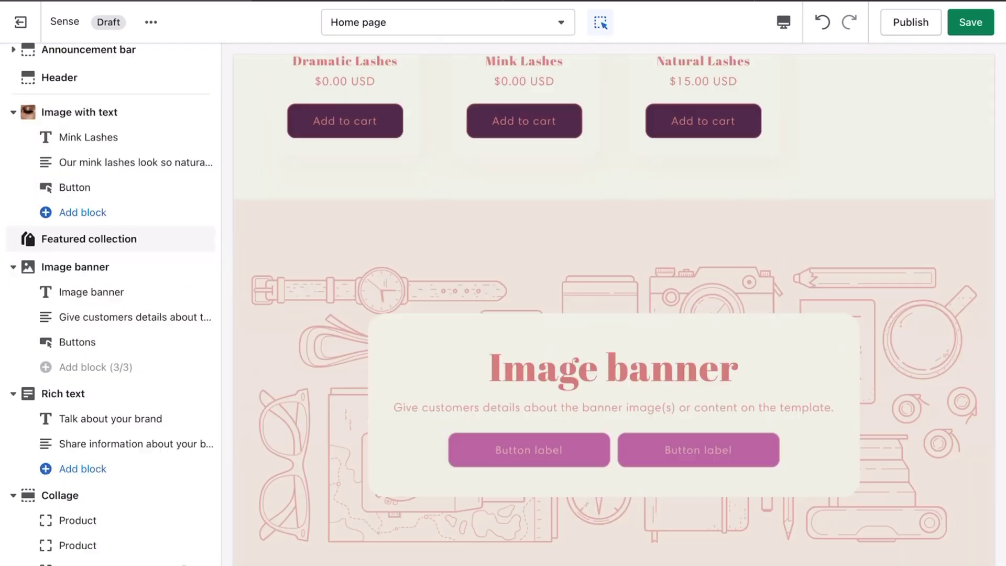
Give the Image banner section the lash-extension photo as its first image, with 30% overlay opacity.
{"action": "left_click", "coordinate": [74, 267]}
{"action": "left_click", "coordinate": [109, 140]}
{"action": "left_click", "coordinate": [56, 178]}
{"action": "left_click", "coordinate": [179, 120]}
{"action": "left_click", "coordinate": [273, 25]}
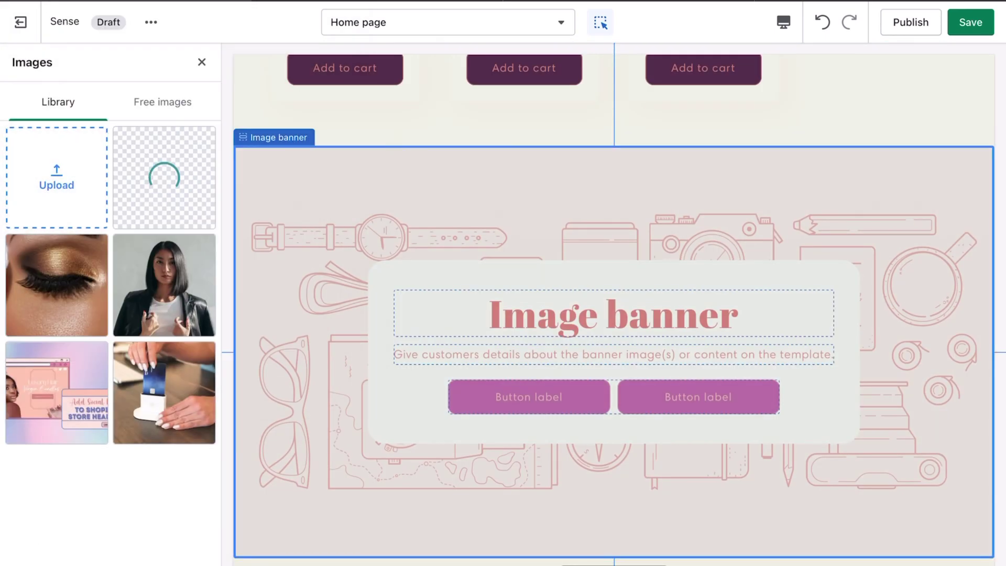
{"action": "left_click", "coordinate": [201, 62]}
{"action": "left_click_drag", "start_coordinate": [49, 428], "coordinate": [64, 428]}
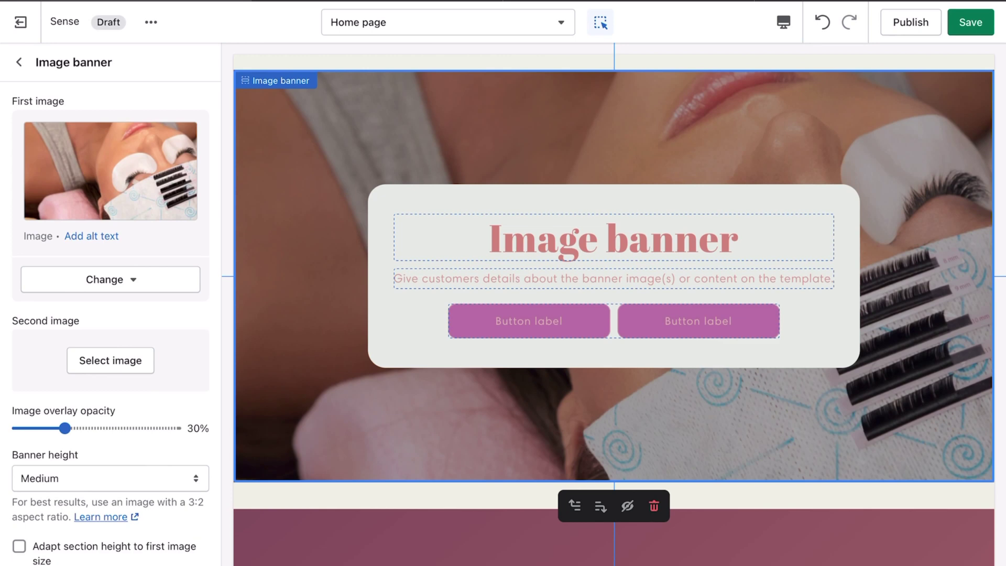
Set the image banner's height to Small and its desktop content position to Middle Left.
{"action": "left_click", "coordinate": [110, 478]}
{"action": "left_click", "coordinate": [53, 505]}
{"action": "left_click", "coordinate": [19, 546]}
{"action": "left_click", "coordinate": [19, 546]}
{"action": "scroll", "coordinate": [110, 314], "scroll_direction": "down", "scroll_amount": 5}
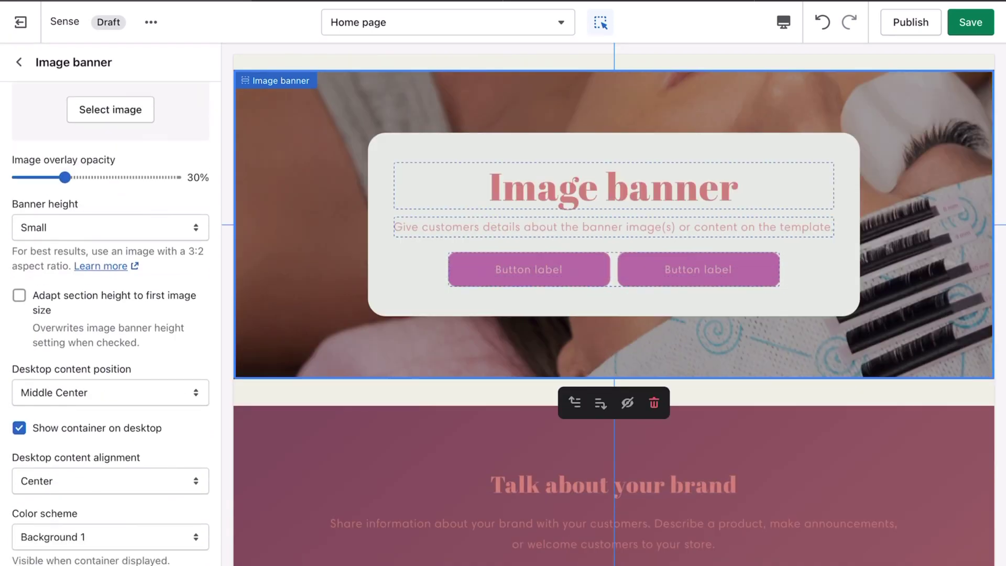
{"action": "left_click", "coordinate": [110, 392]}
{"action": "left_click", "coordinate": [71, 452]}
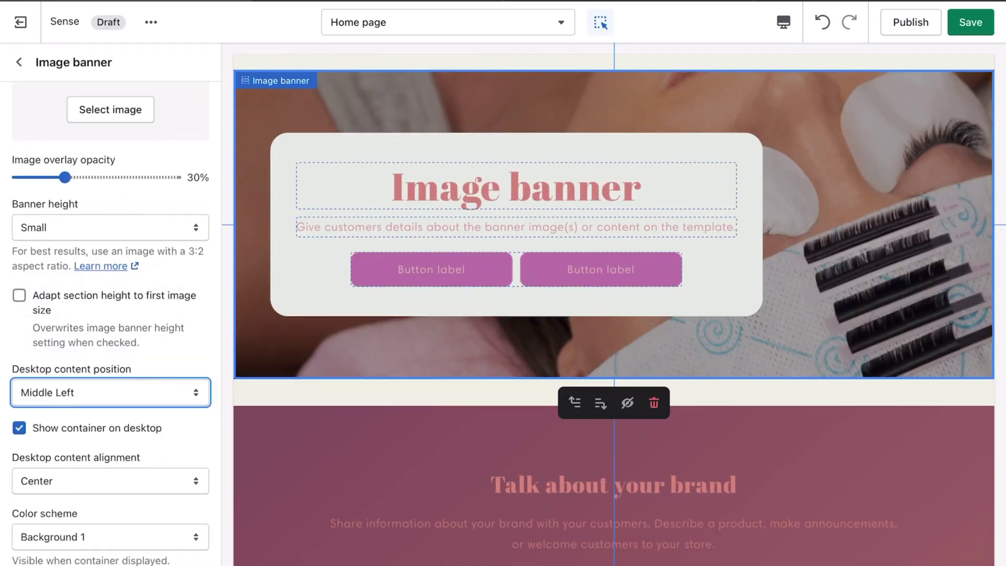
Set the image banner's mobile content alignment to Left and desktop content alignment to Center, and save the theme.
{"action": "left_click", "coordinate": [110, 481]}
{"action": "left_click", "coordinate": [36, 543]}
{"action": "left_click", "coordinate": [110, 480]}
{"action": "left_click", "coordinate": [36, 563]}
{"action": "scroll", "coordinate": [110, 315], "scroll_direction": "down", "scroll_amount": 3}
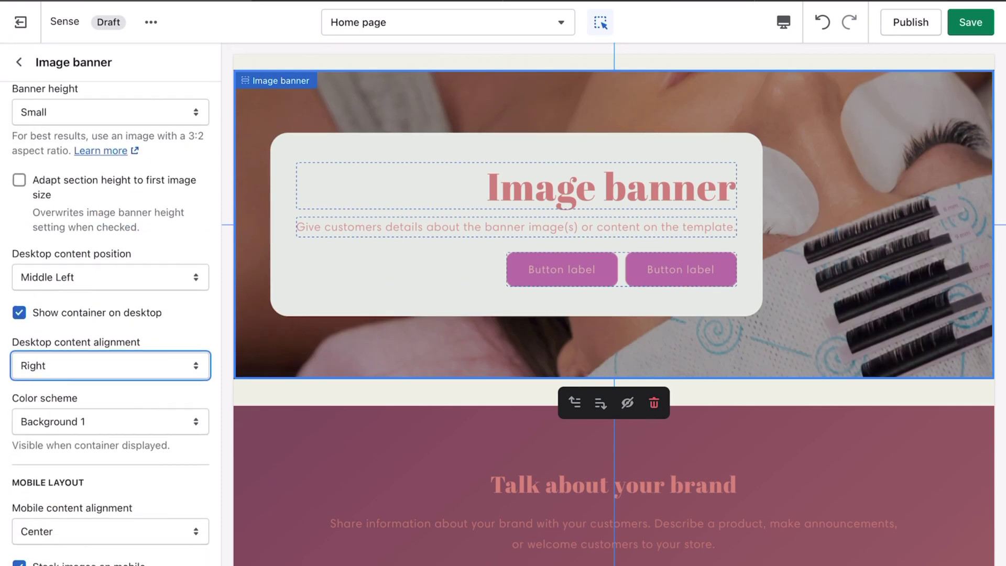
{"action": "left_click", "coordinate": [110, 532]}
{"action": "left_click", "coordinate": [50, 550]}
{"action": "left_click", "coordinate": [110, 365]}
{"action": "left_click", "coordinate": [37, 428]}
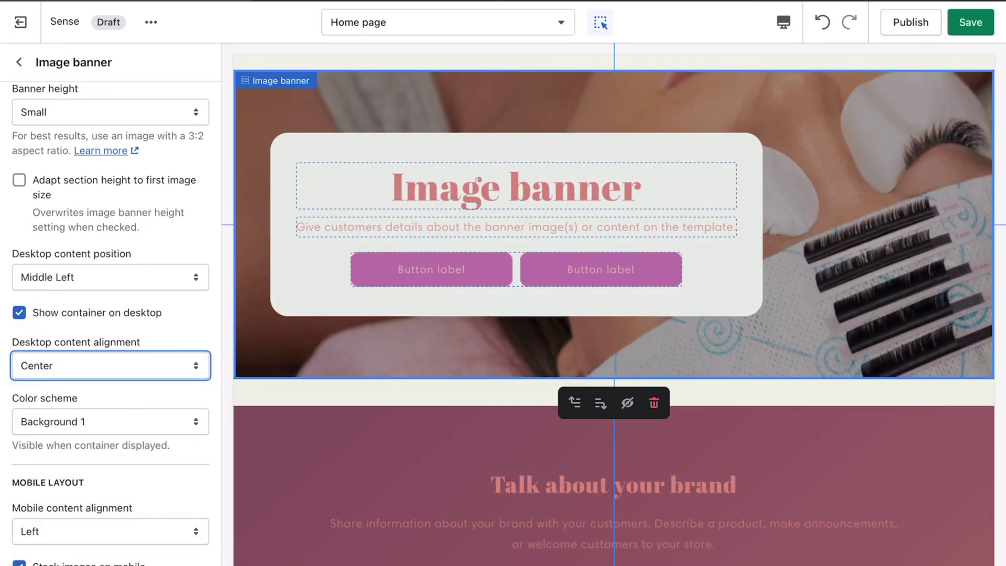
{"action": "left_click", "coordinate": [969, 22]}
Change the image banner's heading to "Individual Lashes" at Small heading size and save the theme.
{"action": "left_click", "coordinate": [18, 62]}
{"action": "left_click", "coordinate": [91, 292]}
{"action": "triple_click", "coordinate": [54, 123]}
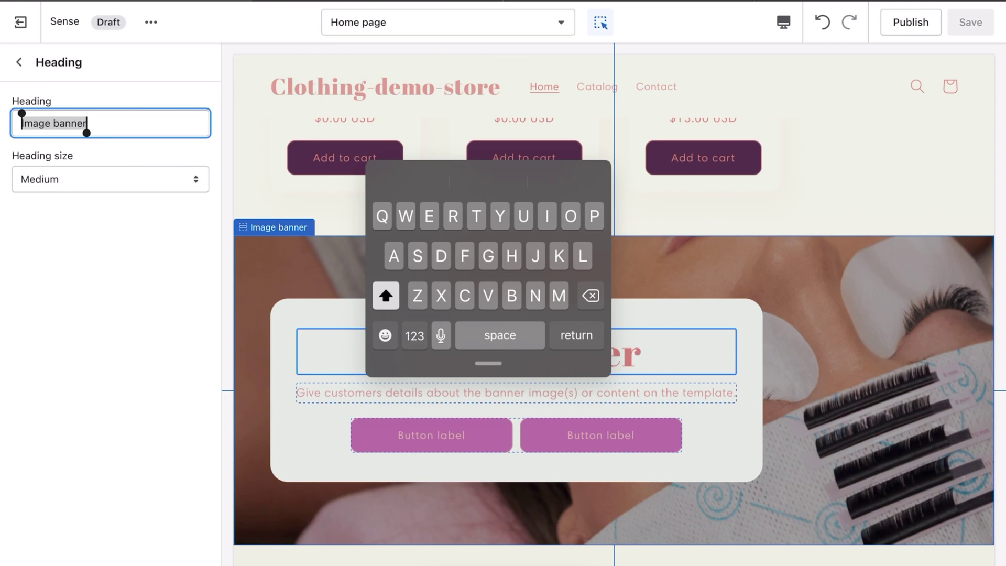
{"action": "type", "text": "Individual Lashes"}
{"action": "left_click", "coordinate": [110, 179]}
{"action": "left_click", "coordinate": [36, 221]}
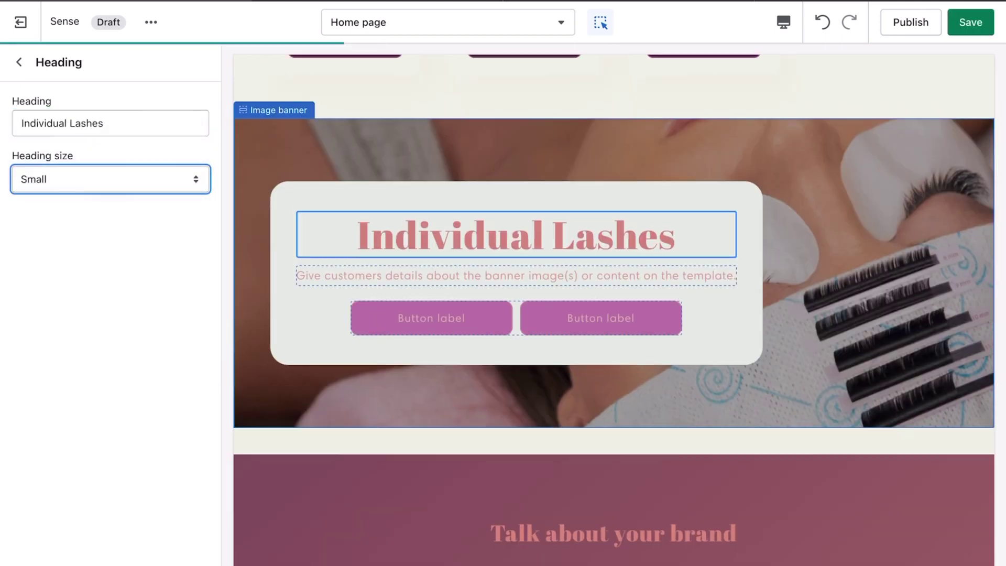
{"action": "left_click", "coordinate": [970, 22]}
Set the image banner's desktop content alignment to Left.
{"action": "left_click", "coordinate": [19, 62]}
{"action": "left_click", "coordinate": [90, 267]}
{"action": "scroll", "coordinate": [110, 315], "scroll_direction": "down", "scroll_amount": 5}
{"action": "left_click", "coordinate": [110, 420]}
{"action": "left_click", "coordinate": [36, 462]}
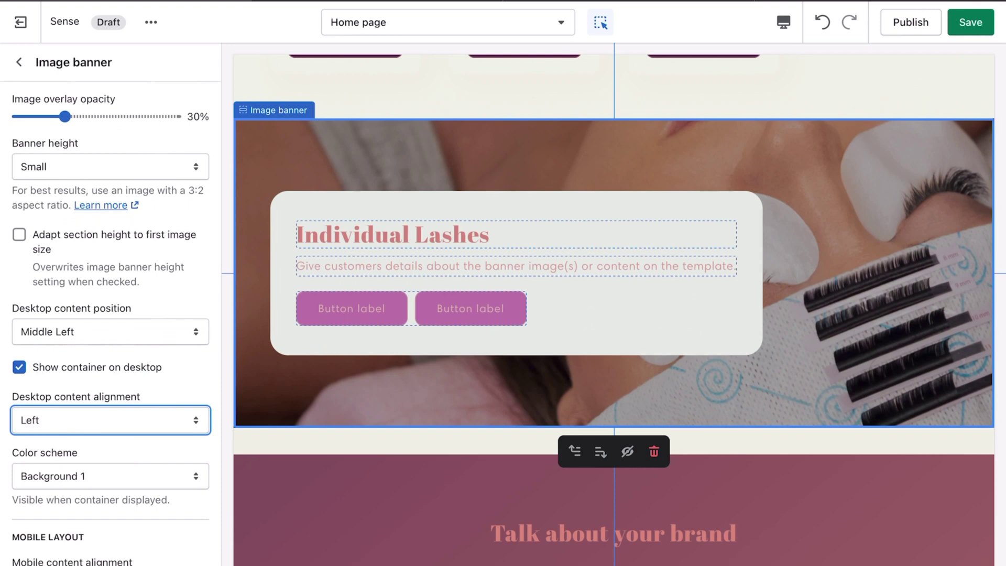
Replace the image banner's description with "We install Individual lashes too.".
{"action": "left_click", "coordinate": [19, 62]}
{"action": "left_click", "coordinate": [134, 316]}
{"action": "triple_click", "coordinate": [54, 123]}
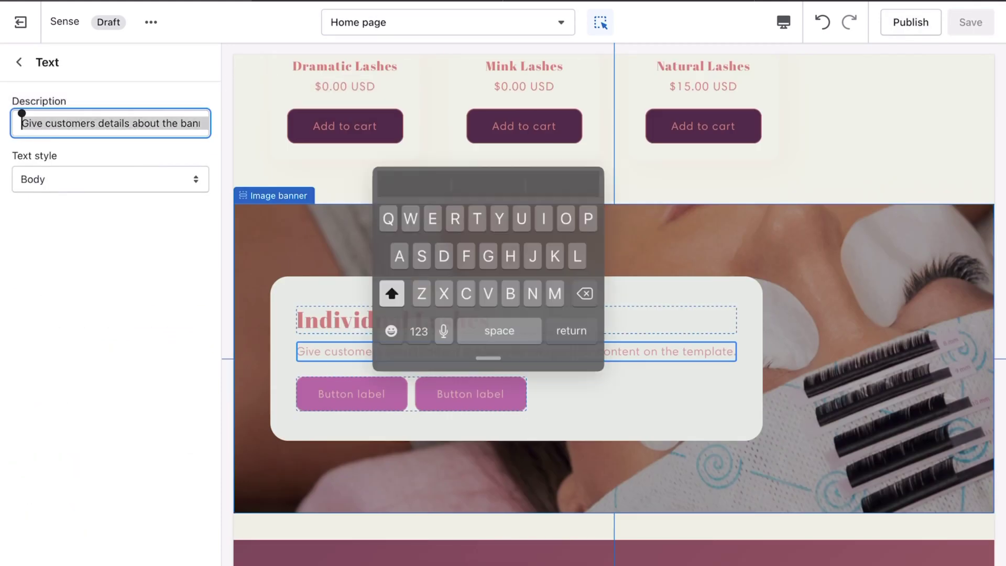
{"action": "key", "text": "BackSpace"}
{"action": "triple_click", "coordinate": [109, 123]}
{"action": "key", "text": "BackSpace"}
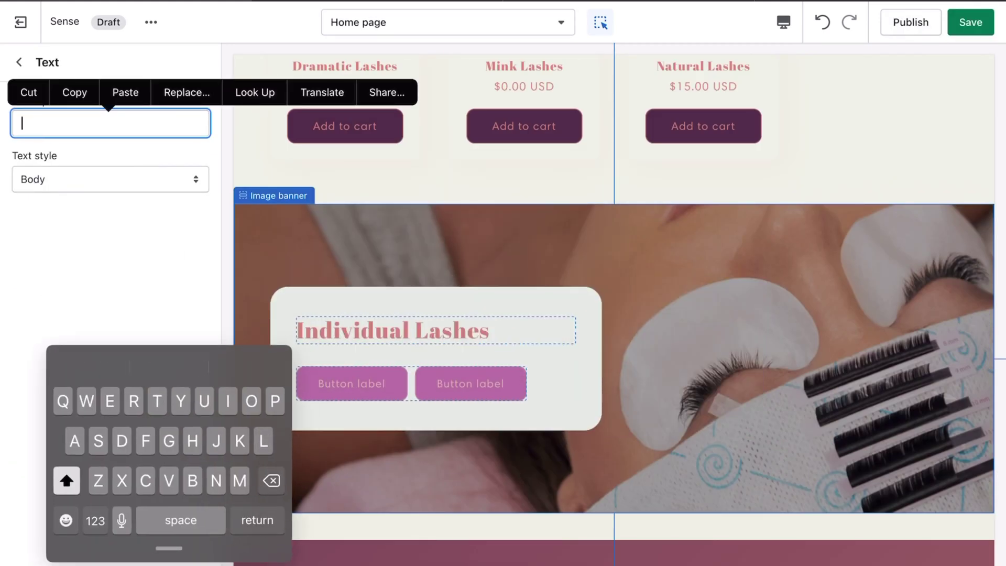
{"action": "type", "text": "We install Individual"}
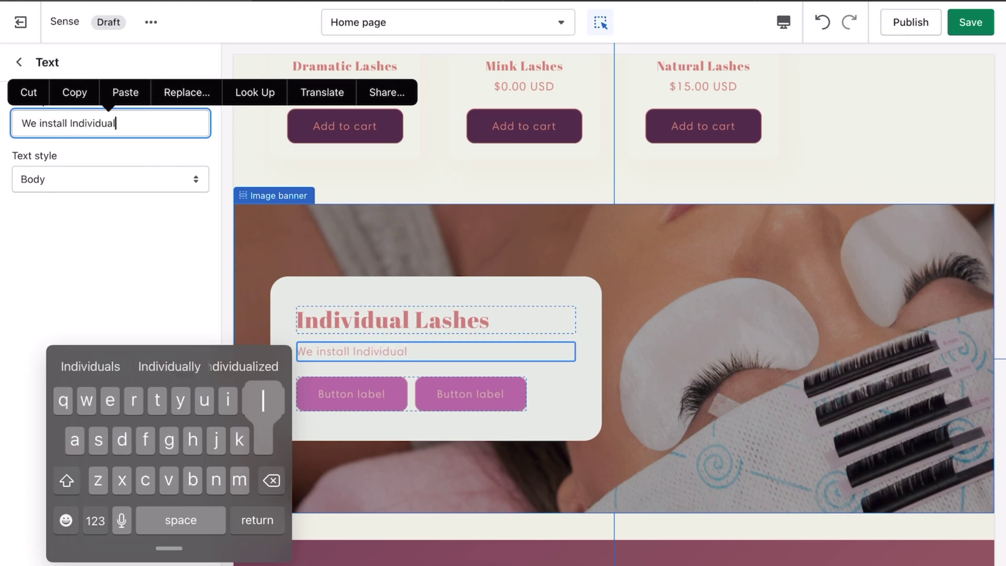
{"action": "type", "text": " lashes too."}
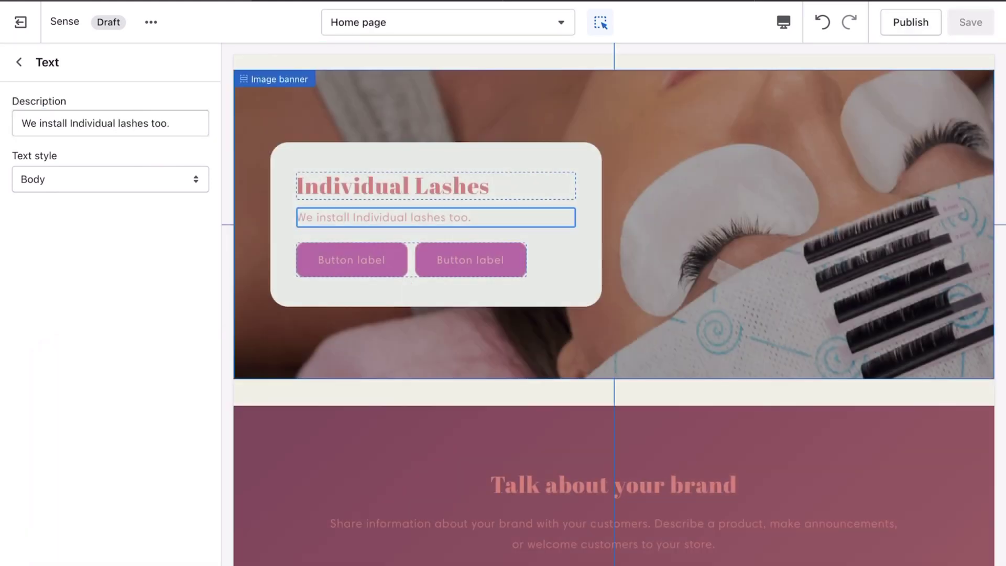
Label the image banner's second button "Book Now".
{"action": "left_click", "coordinate": [411, 260]}
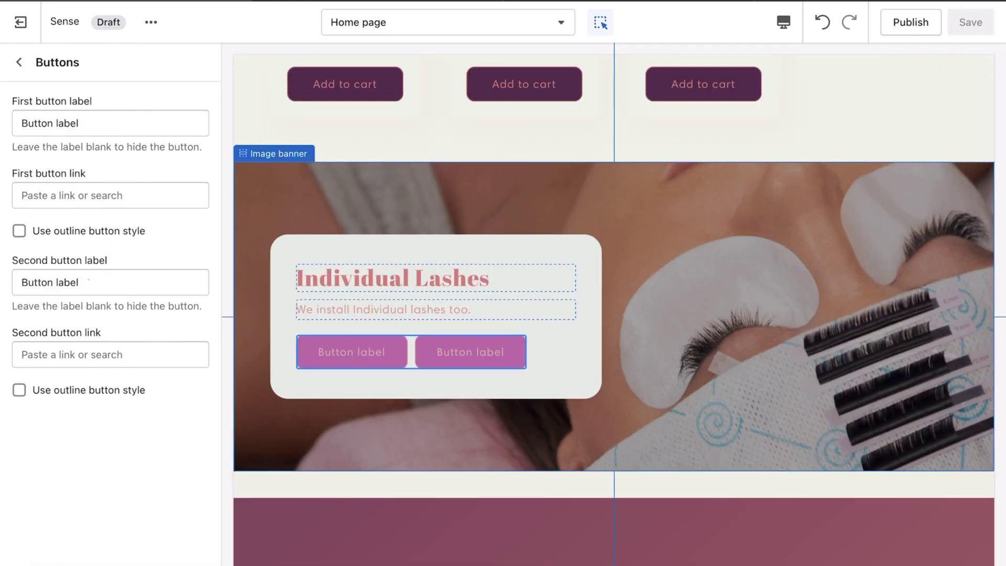
{"action": "left_click", "coordinate": [89, 282]}
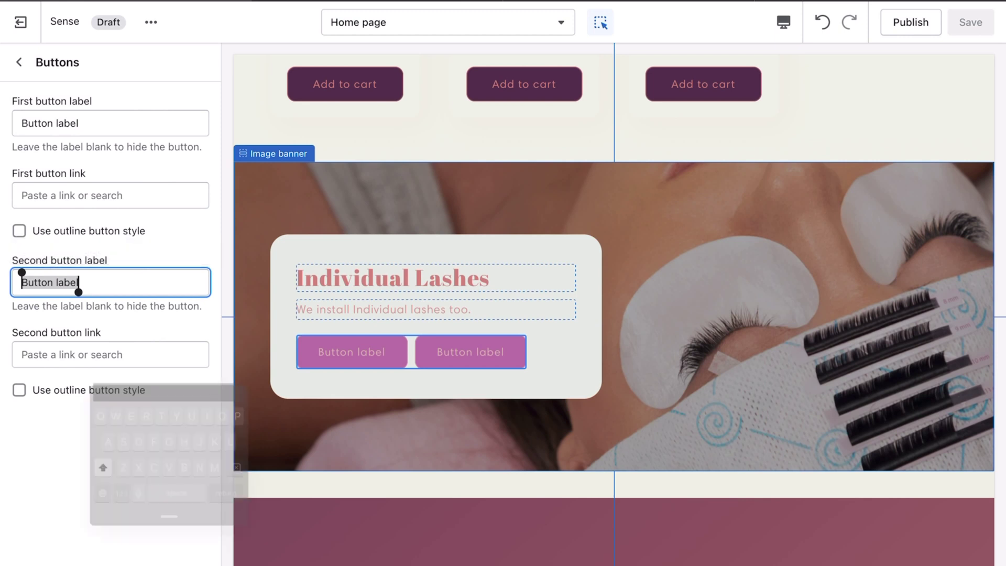
{"action": "type", "text": "Book "}
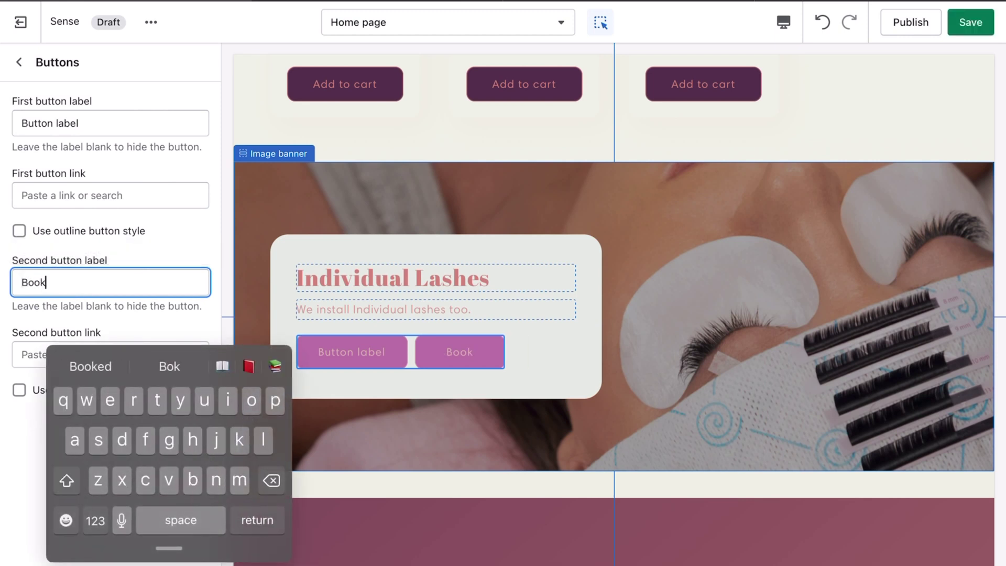
{"action": "type", "text": "Now"}
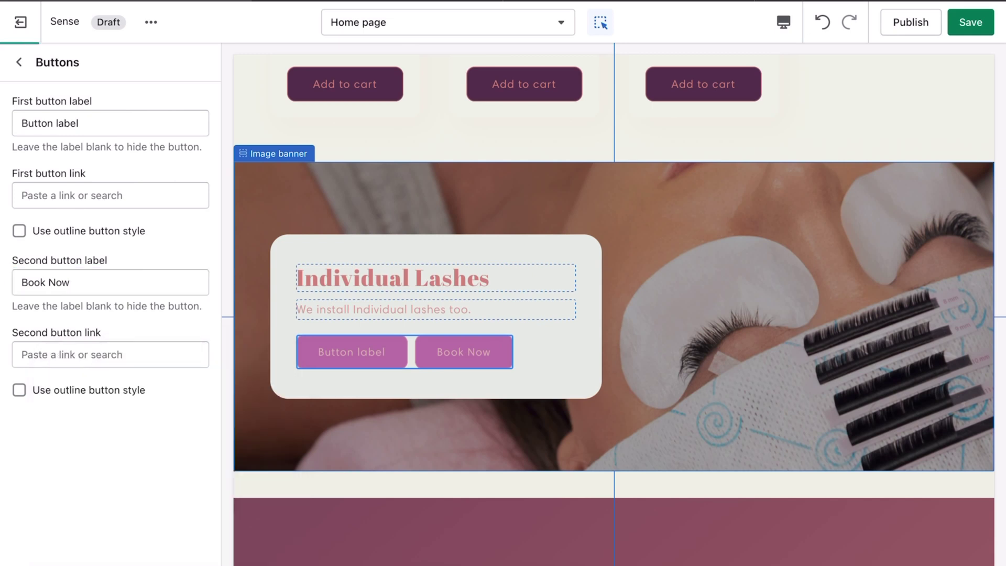
Clear the label of the image banner's first button to hide that button.
{"action": "scroll", "coordinate": [613, 314], "scroll_direction": "down", "scroll_amount": 2}
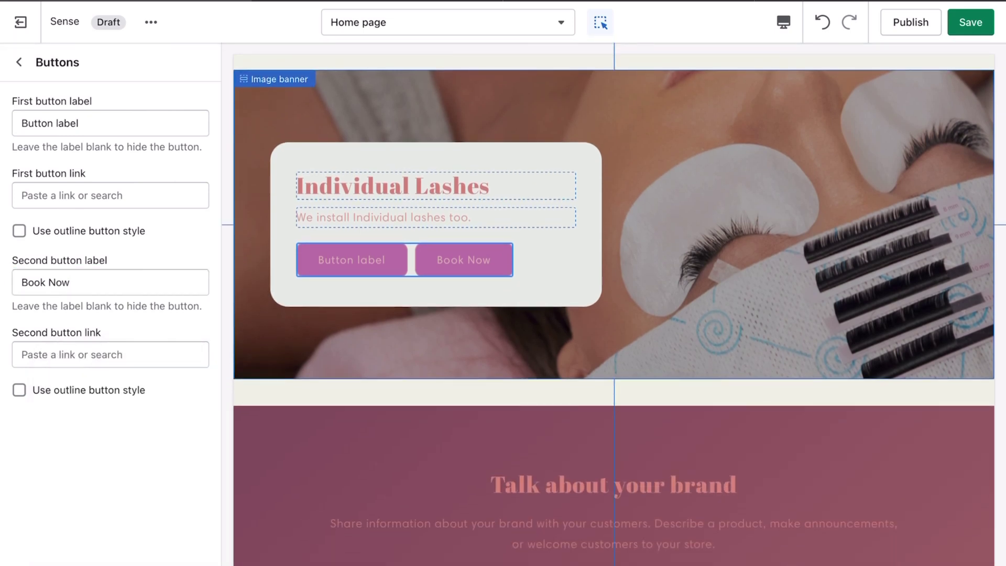
{"action": "left_click", "coordinate": [50, 124]}
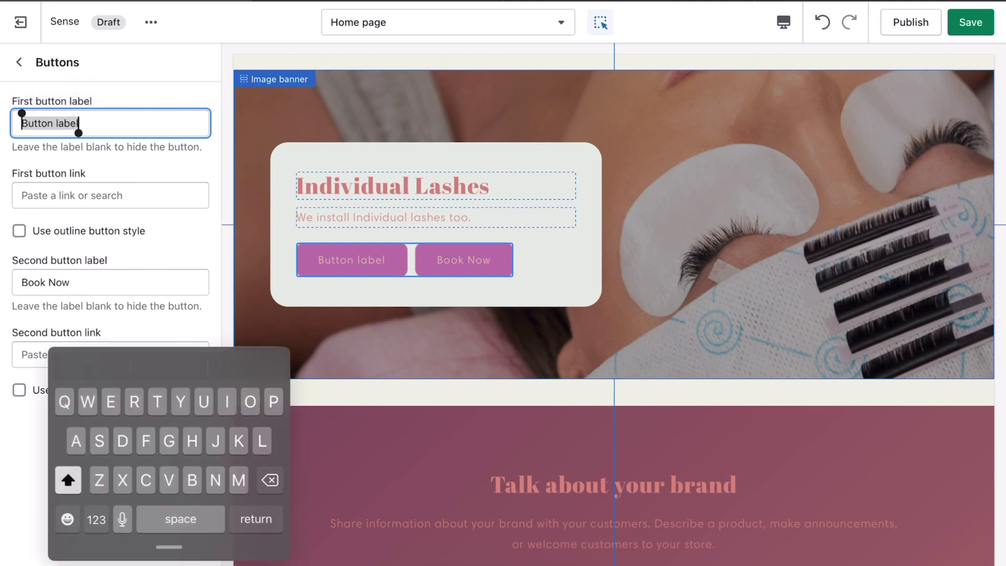
{"action": "key", "text": "BackSpace"}
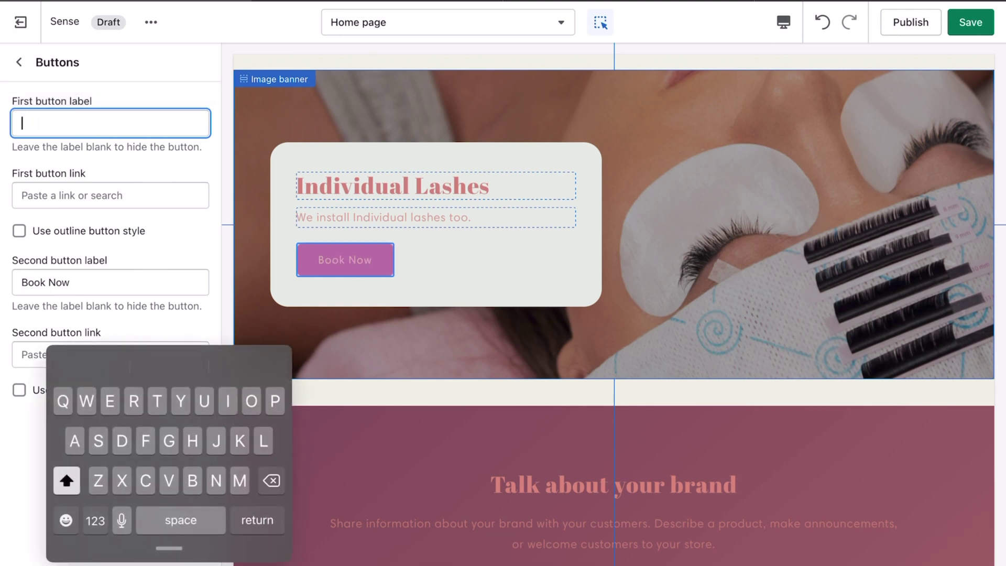
{"action": "left_click_drag", "start_coordinate": [168, 549], "coordinate": [182, 565]}
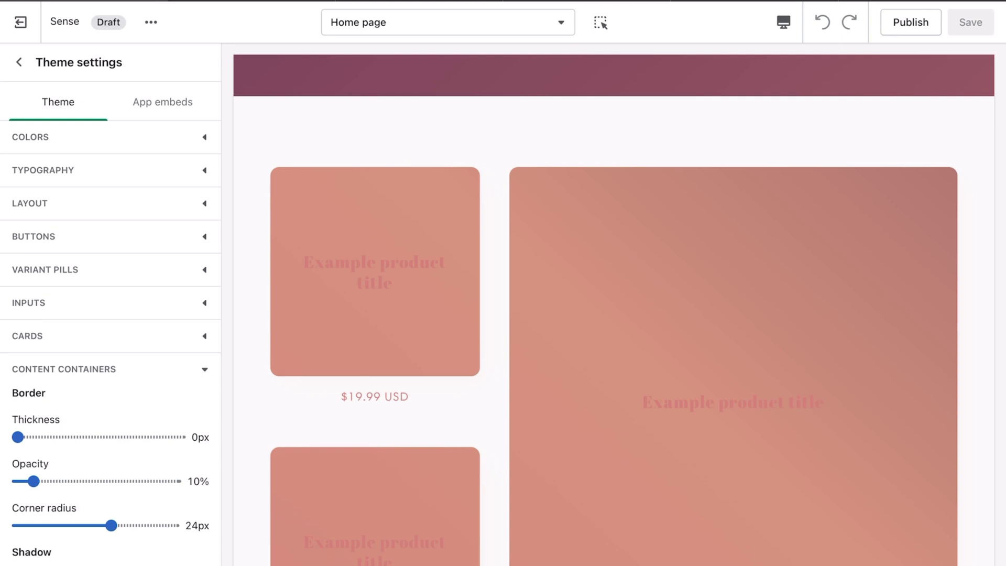
Assign the Lipstick product to the first product block of the Collage section.
{"action": "left_click", "coordinate": [20, 62]}
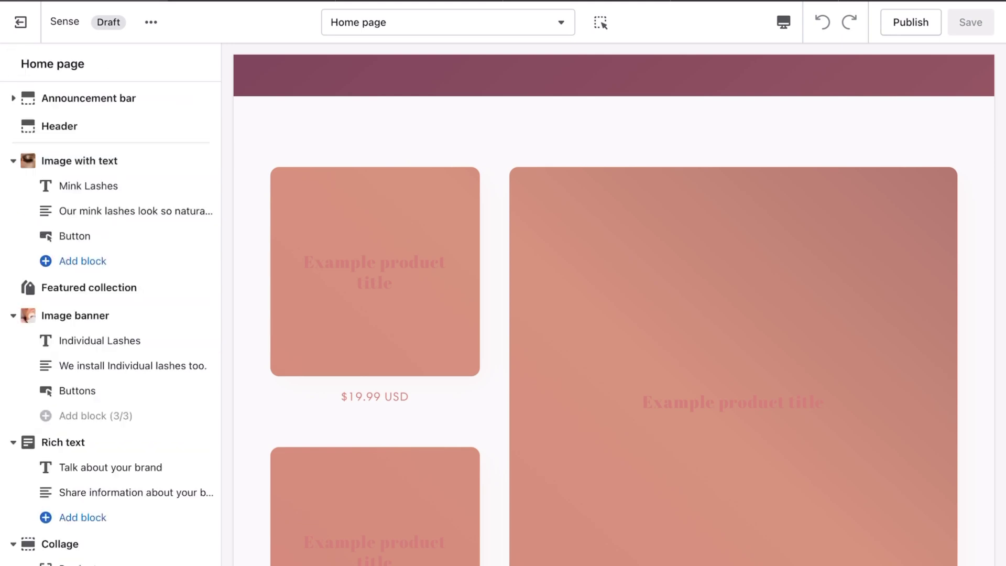
{"action": "left_click", "coordinate": [77, 564]}
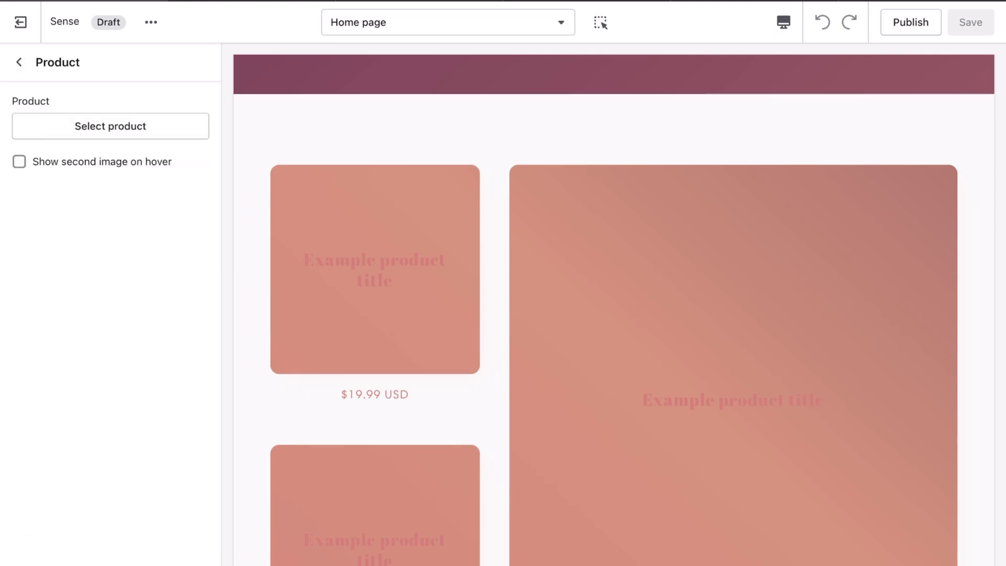
{"action": "left_click", "coordinate": [110, 126]}
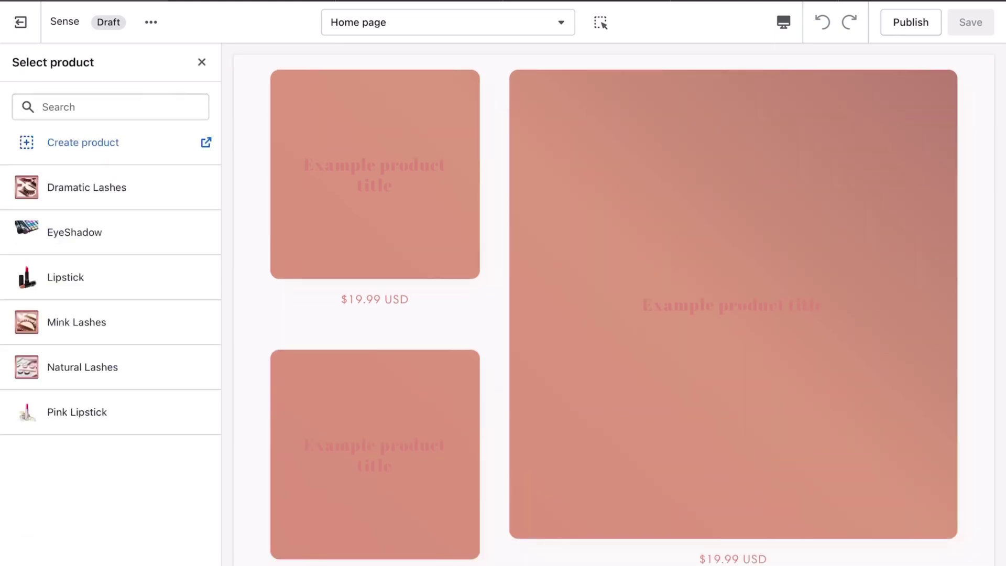
{"action": "left_click", "coordinate": [110, 277]}
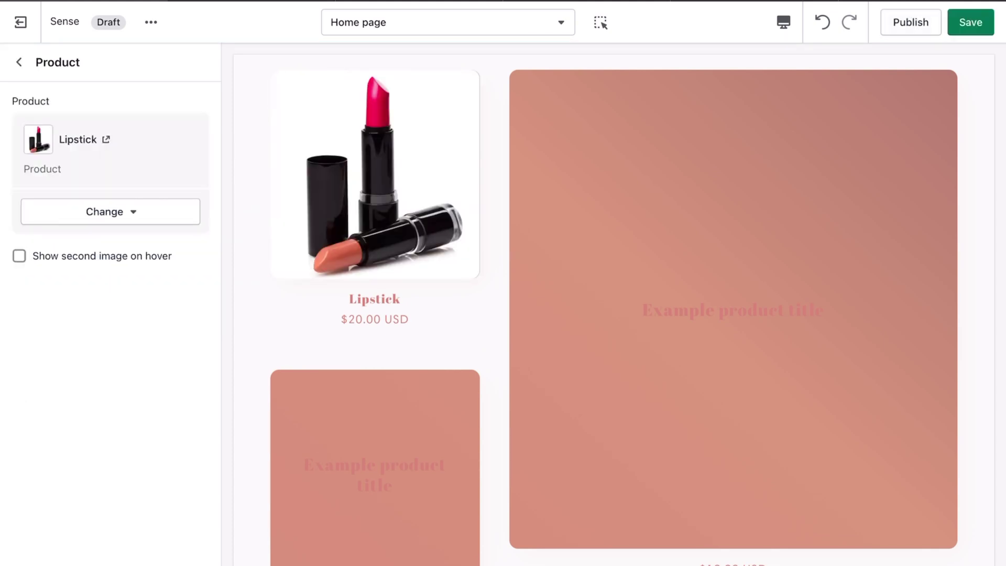
Assign the EyeShadow product to the small placeholder product block below Lipstick in the Collage section.
{"action": "left_click", "coordinate": [19, 62]}
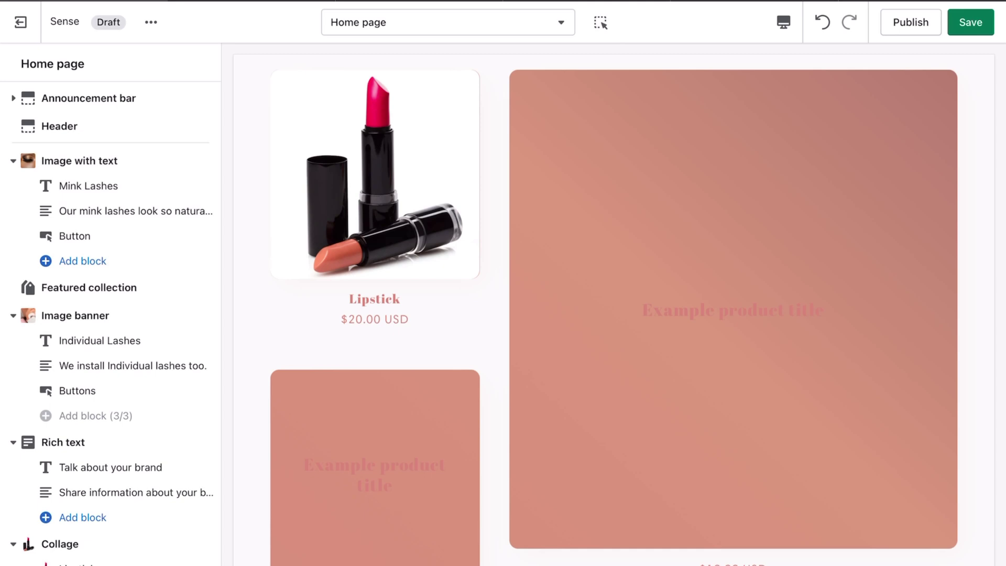
{"action": "left_click", "coordinate": [374, 467]}
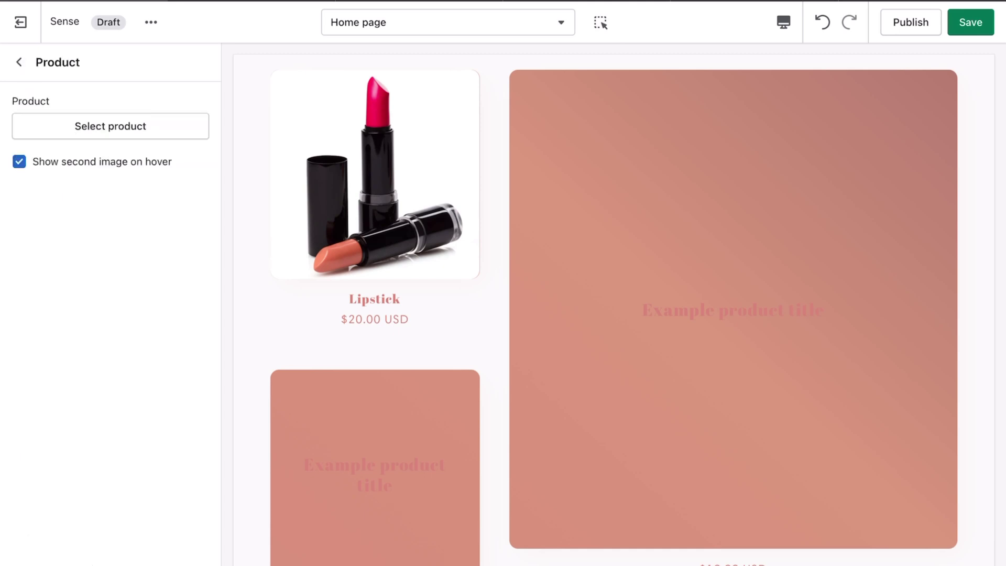
{"action": "left_click", "coordinate": [111, 125]}
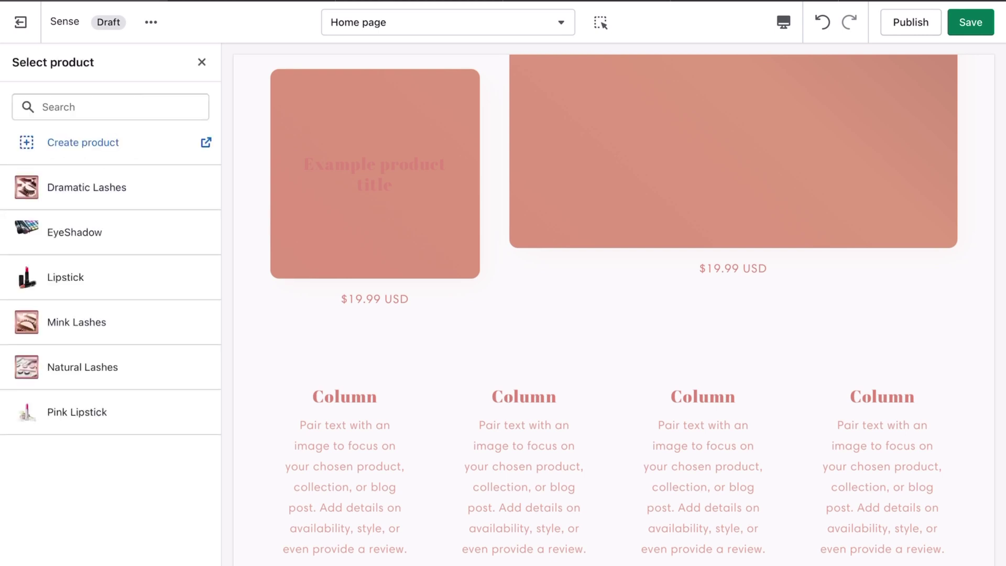
{"action": "left_click", "coordinate": [110, 232]}
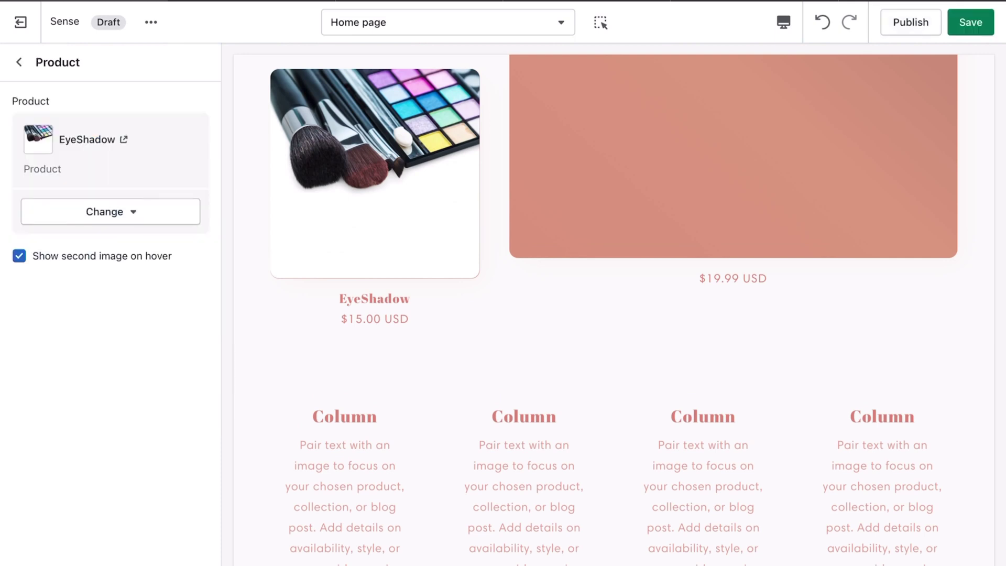
Save the page and remove the remaining empty Product block from the Collage section.
{"action": "key", "text": "ctrl+s"}
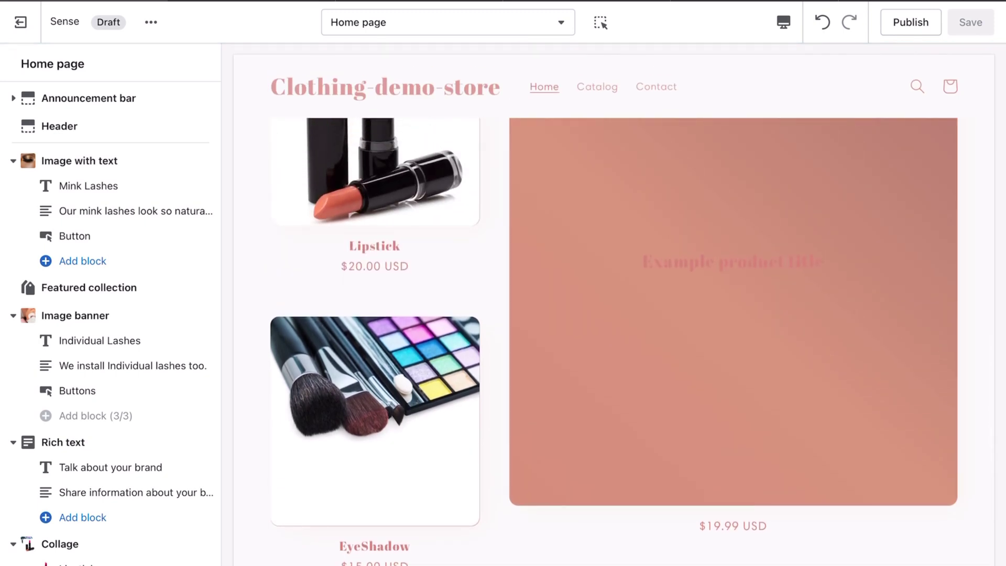
{"action": "scroll", "coordinate": [173, 472], "scroll_direction": "down", "scroll_amount": 2}
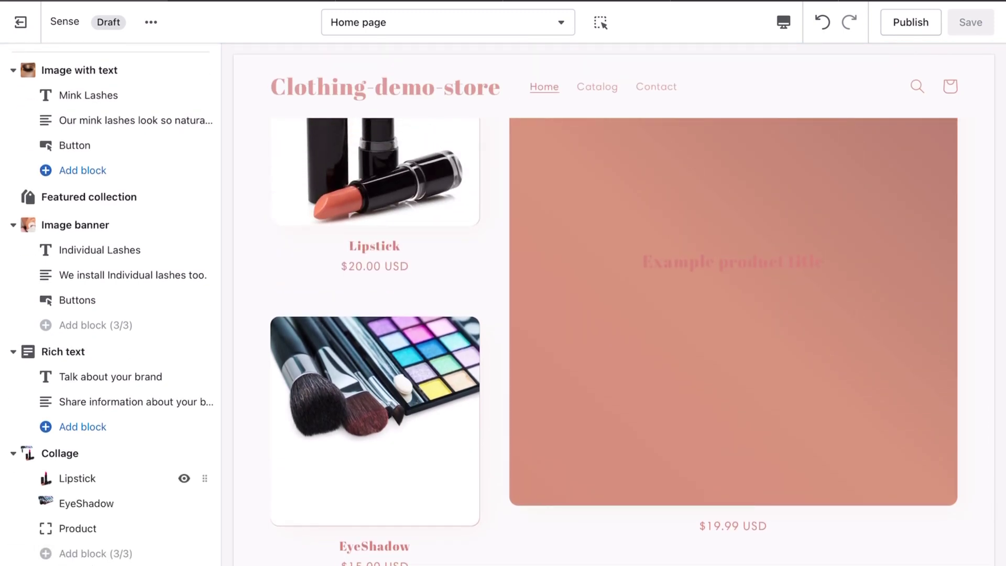
{"action": "left_click", "coordinate": [78, 528]}
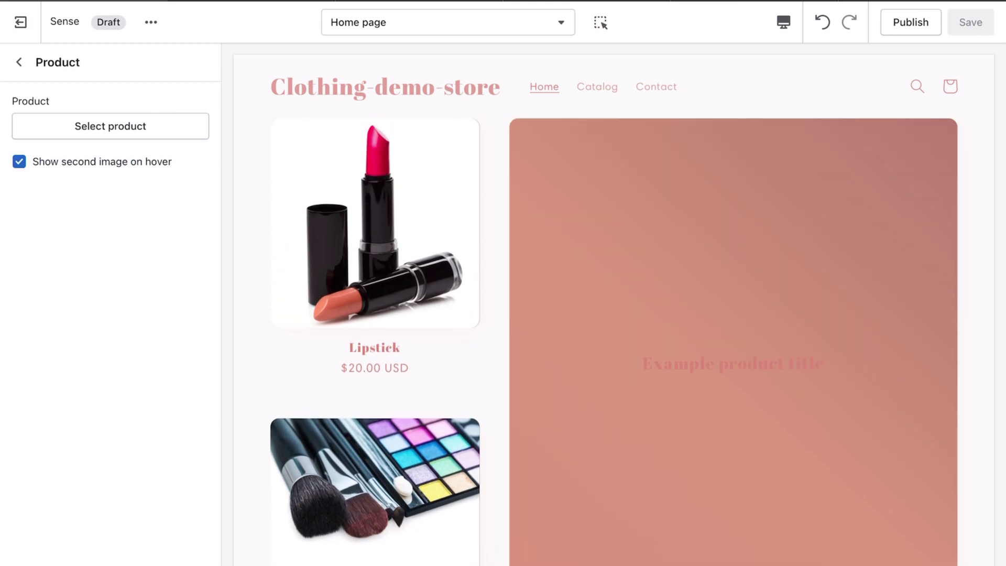
{"action": "key", "text": "ctrl+z"}
{"action": "scroll", "coordinate": [173, 530], "scroll_direction": "down", "scroll_amount": 1}
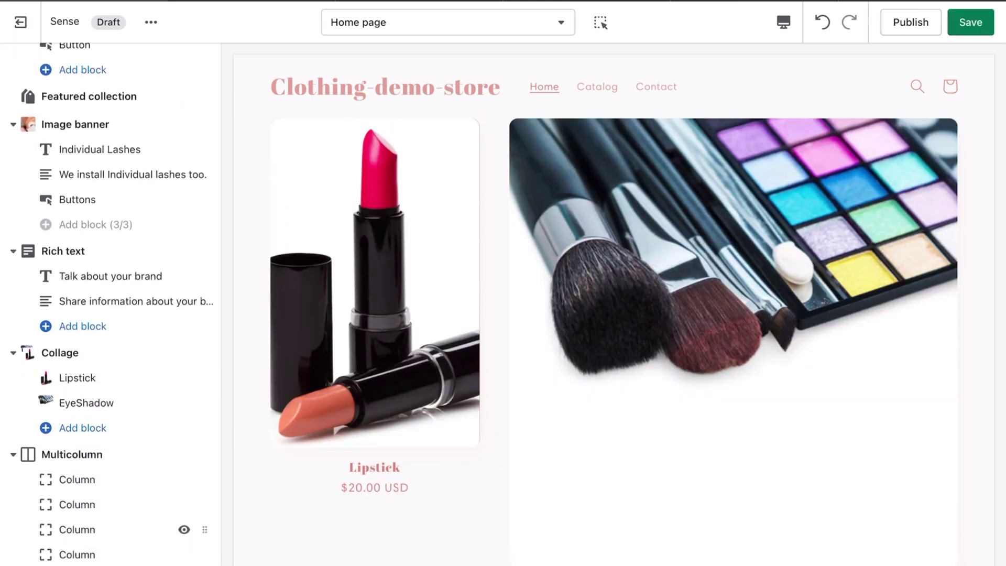
Add a Collection block to the Collage section, assign the Lips collection to it, and save the page.
{"action": "left_click", "coordinate": [82, 427]}
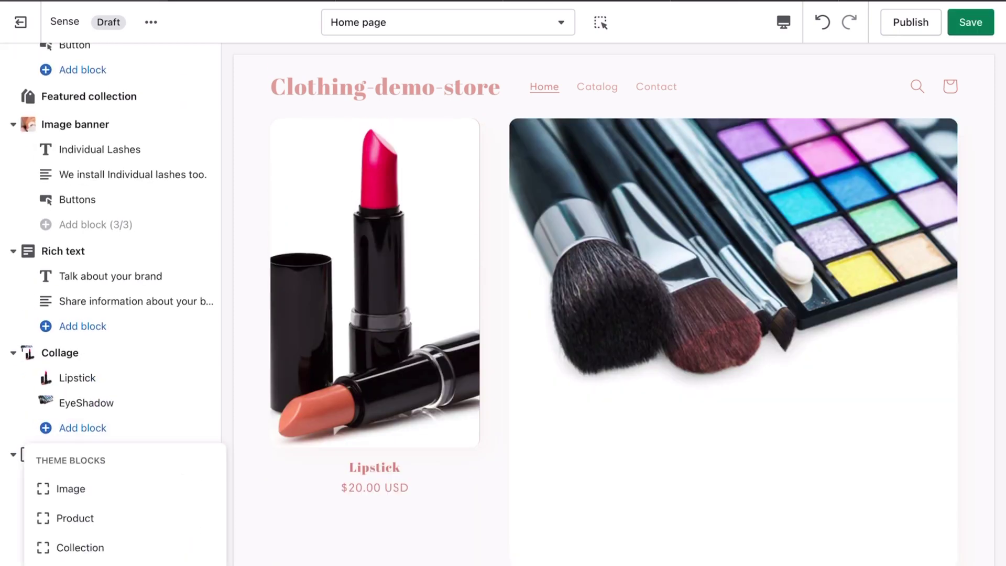
{"action": "left_click", "coordinate": [81, 547]}
{"action": "left_click", "coordinate": [110, 125]}
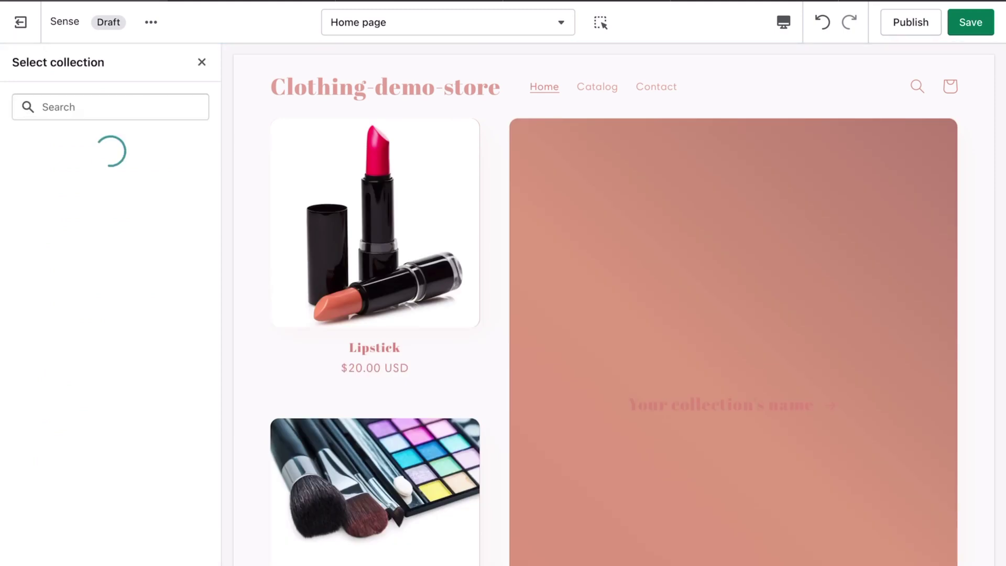
{"action": "left_click", "coordinate": [110, 321]}
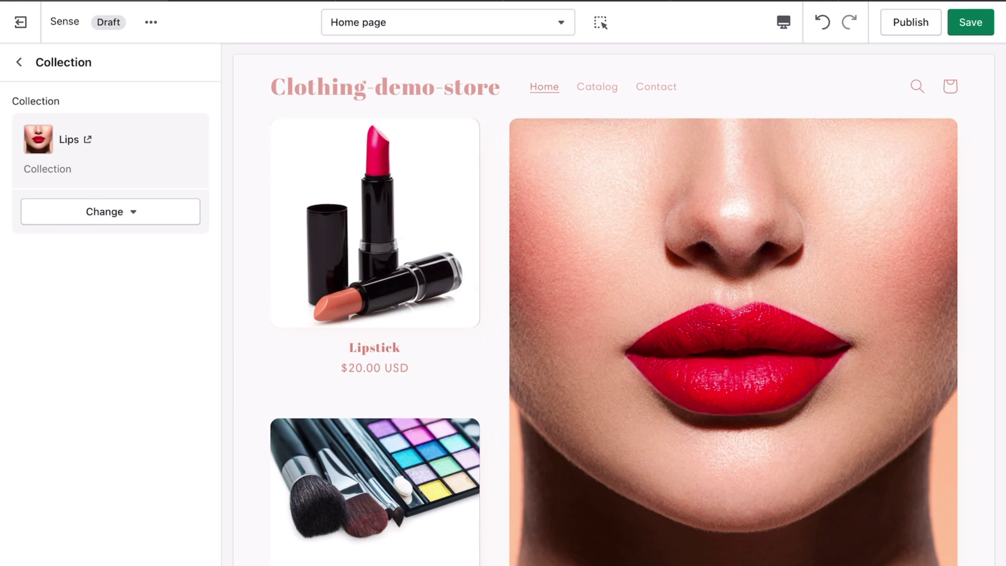
{"action": "left_click", "coordinate": [970, 22]}
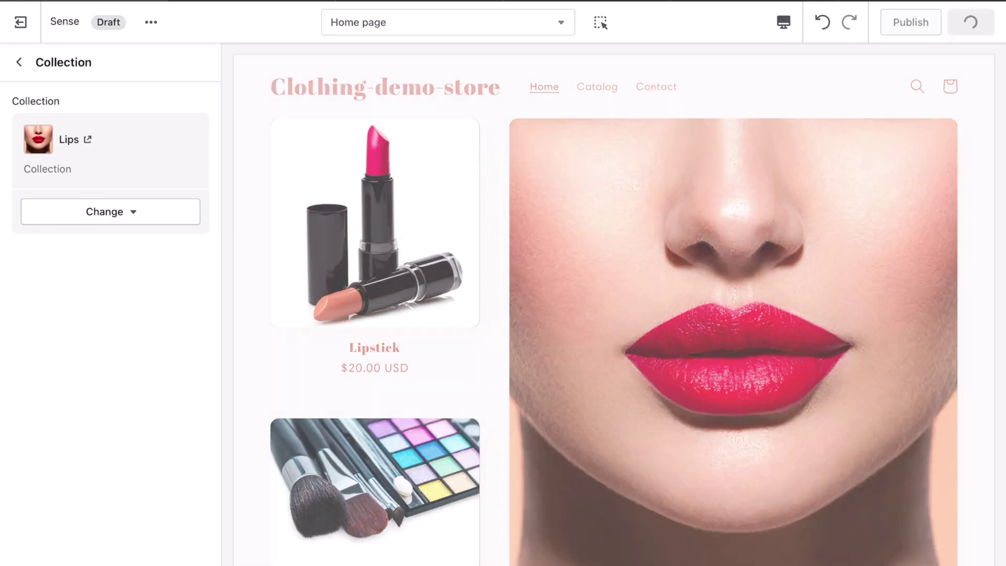
Upload the chemical-free, vegan, no-animal-testing and paraben-free badges, use the chemical-free badge in the first Multicolumn column, and save.
{"action": "scroll", "coordinate": [613, 309], "scroll_direction": "down", "scroll_amount": 7}
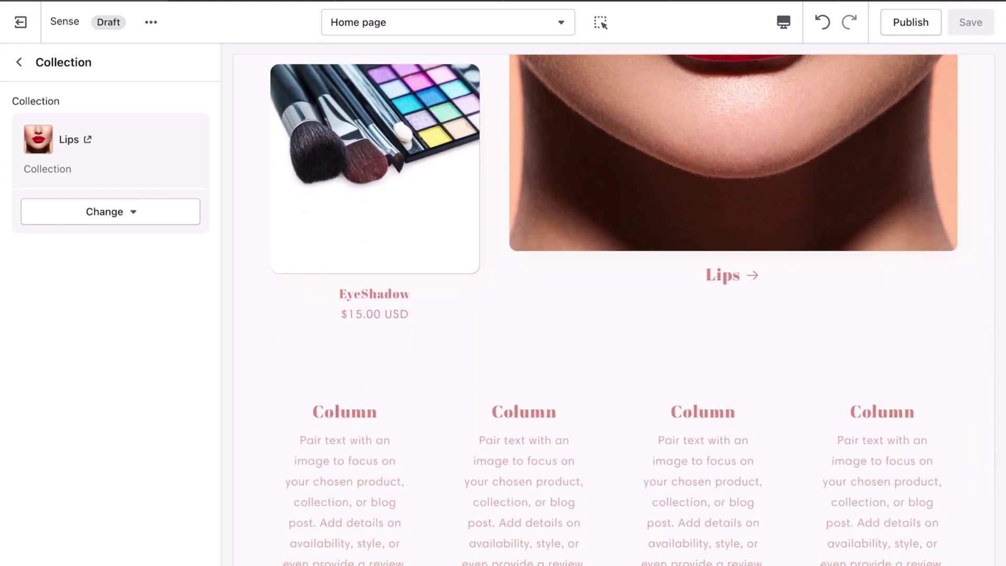
{"action": "left_click", "coordinate": [19, 62]}
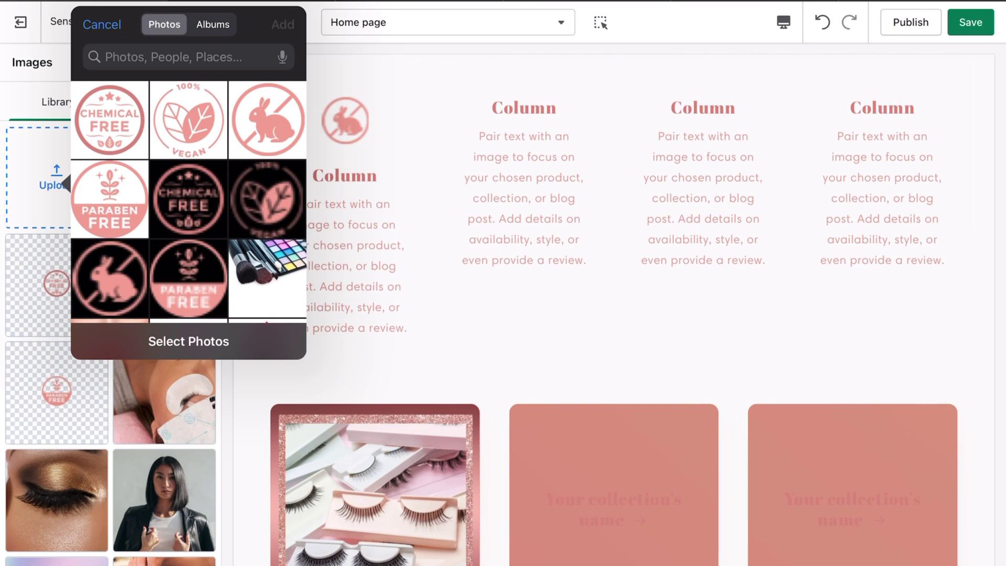
{"action": "left_click", "coordinate": [268, 120]}
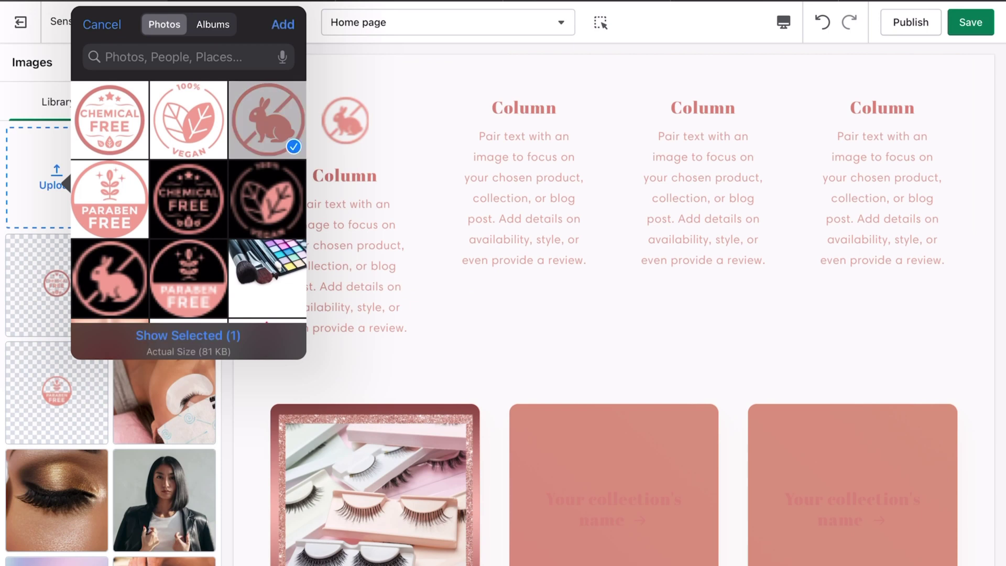
{"action": "left_click", "coordinate": [188, 120]}
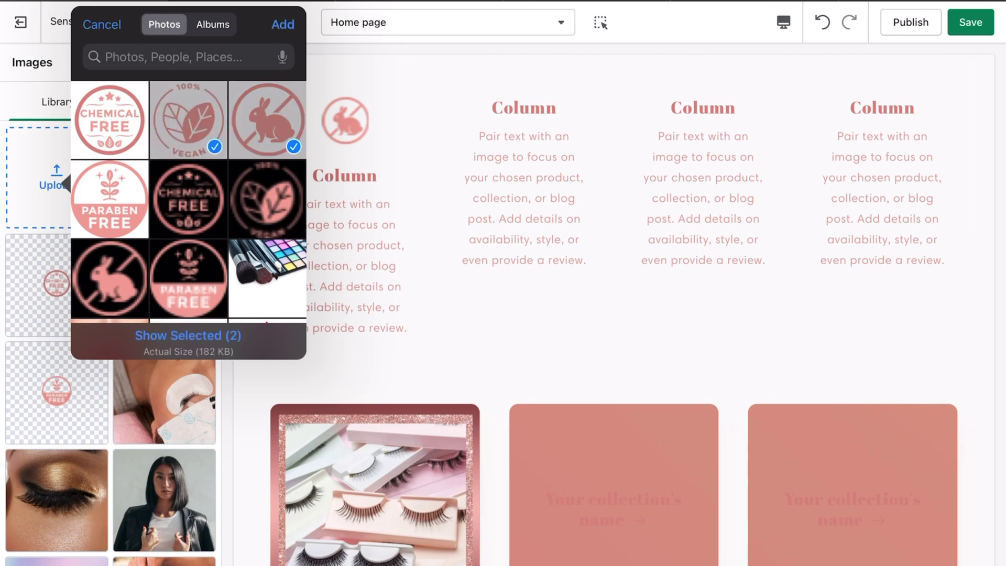
{"action": "left_click", "coordinate": [110, 120]}
{"action": "left_click", "coordinate": [110, 199]}
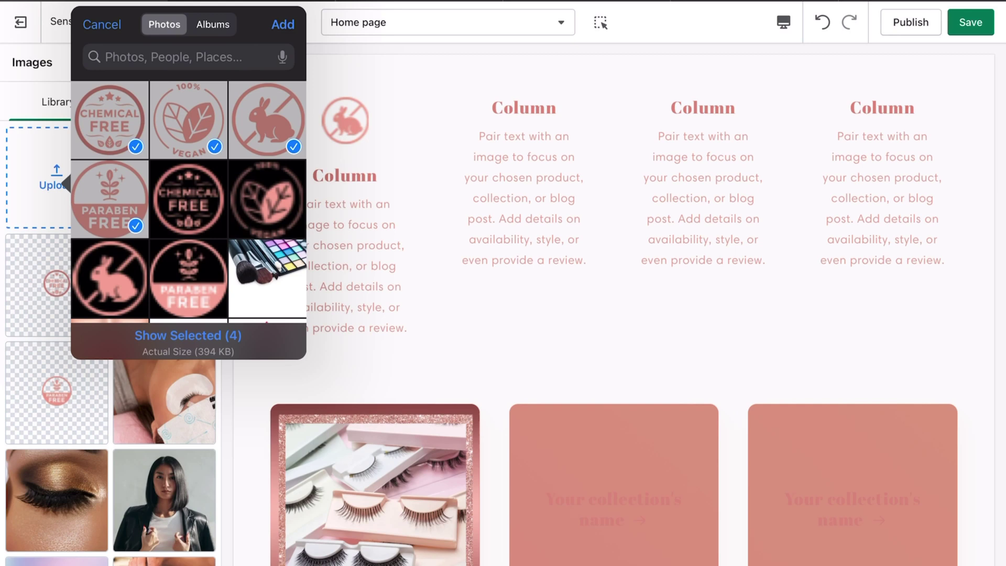
{"action": "left_click", "coordinate": [283, 24]}
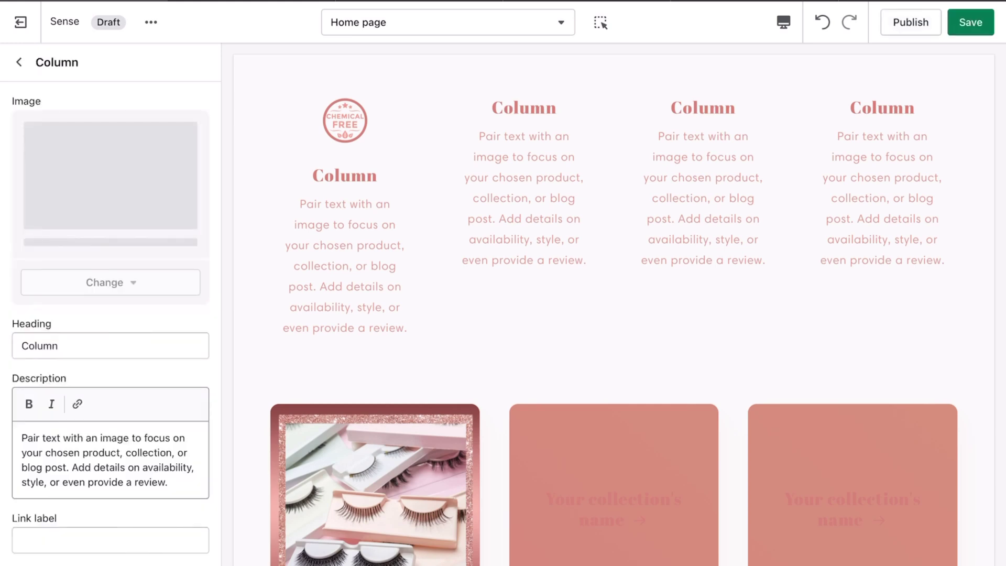
{"action": "left_click", "coordinate": [970, 22]}
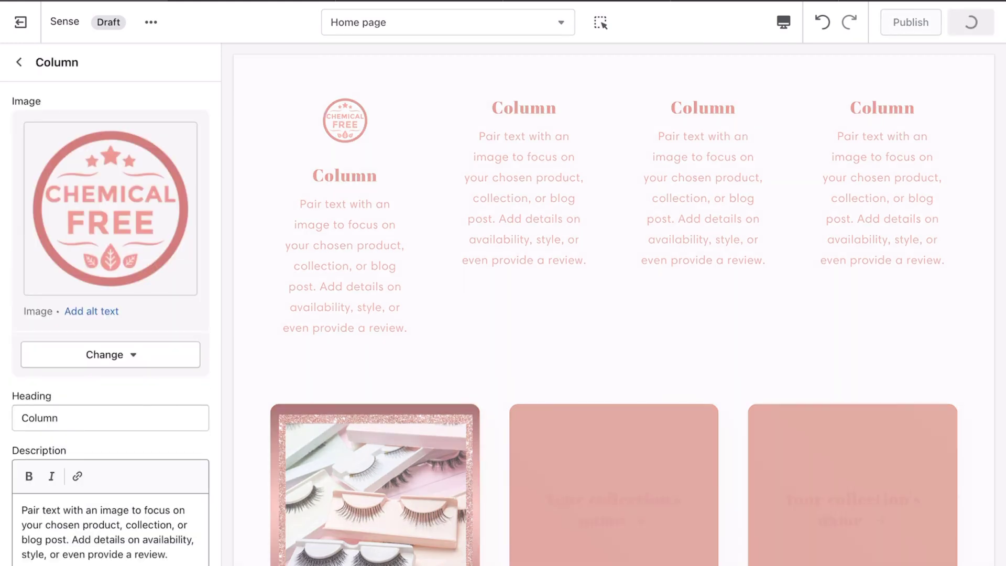
Set the crossed-out rabbit badge as the image of the second Multicolumn column and save the page.
{"action": "left_click", "coordinate": [19, 62]}
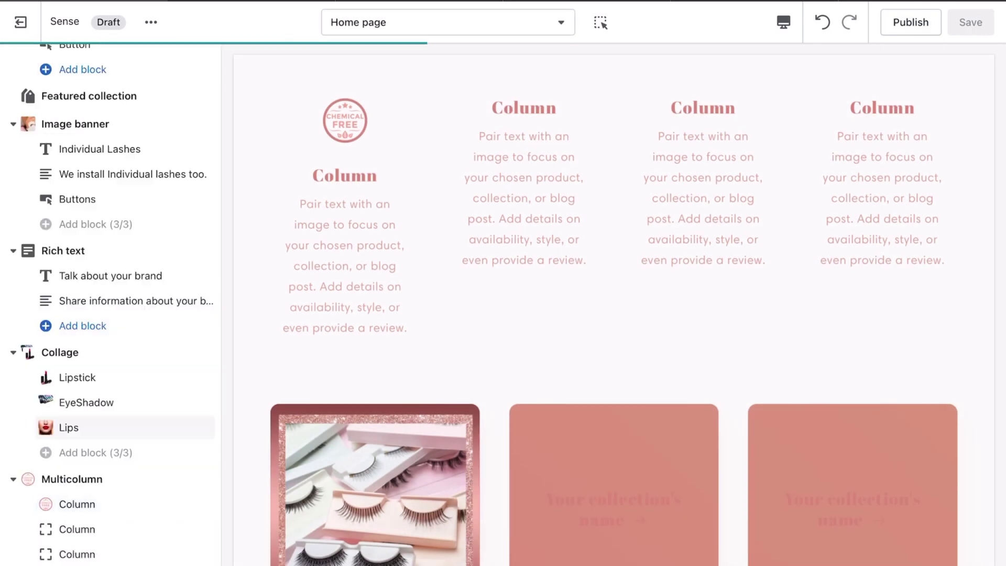
{"action": "left_click", "coordinate": [78, 529]}
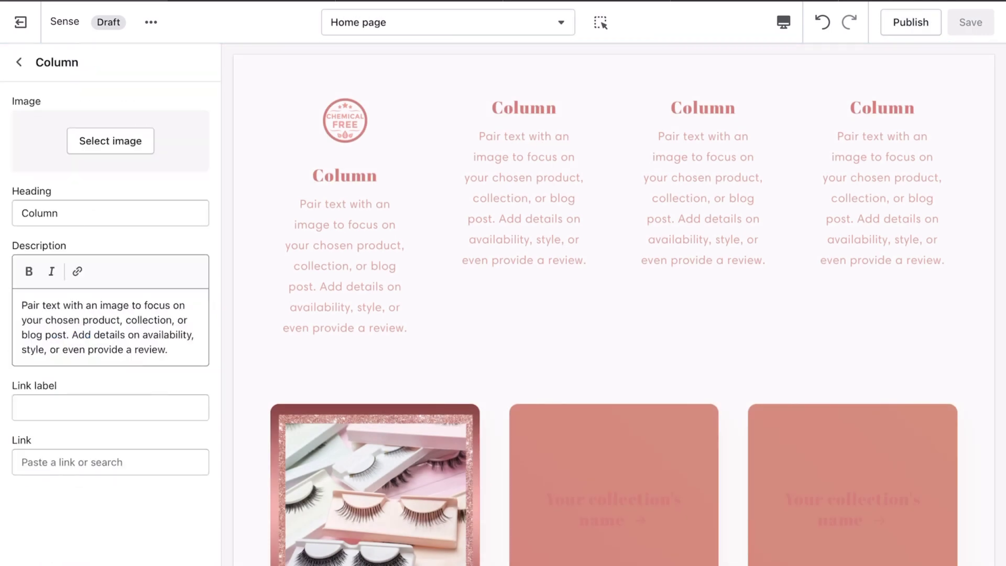
{"action": "left_click", "coordinate": [110, 141]}
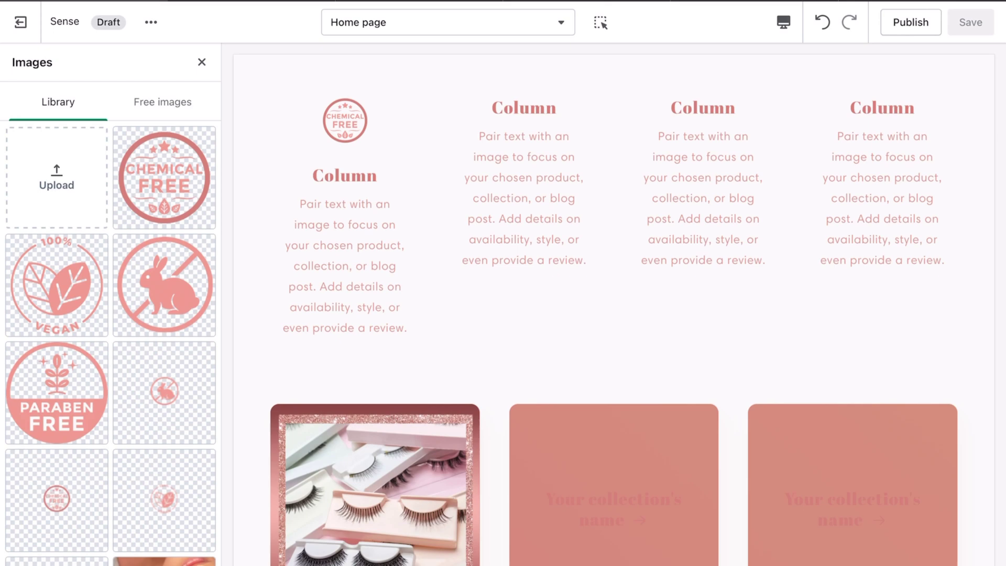
{"action": "left_click", "coordinate": [164, 285]}
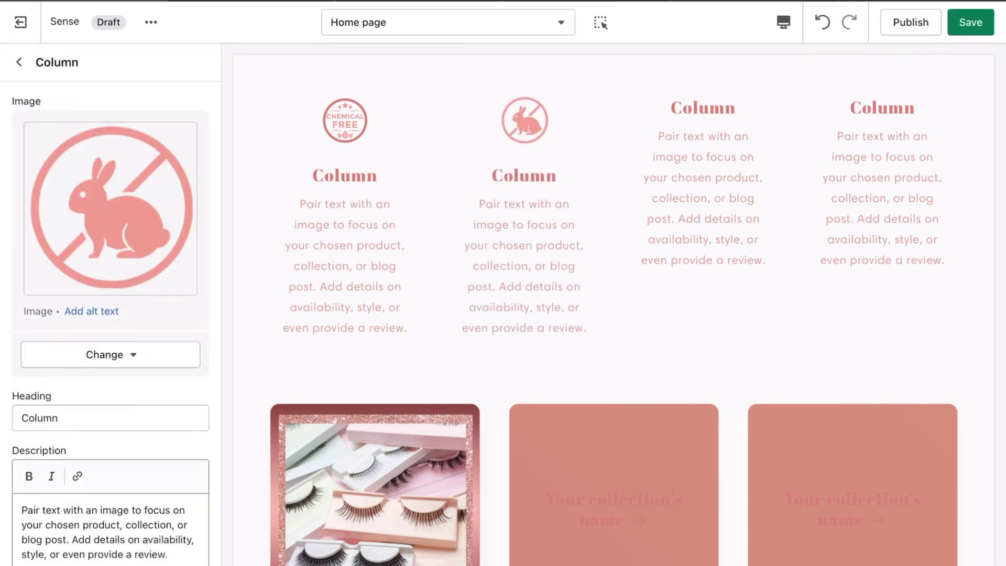
{"action": "key", "text": "super+s"}
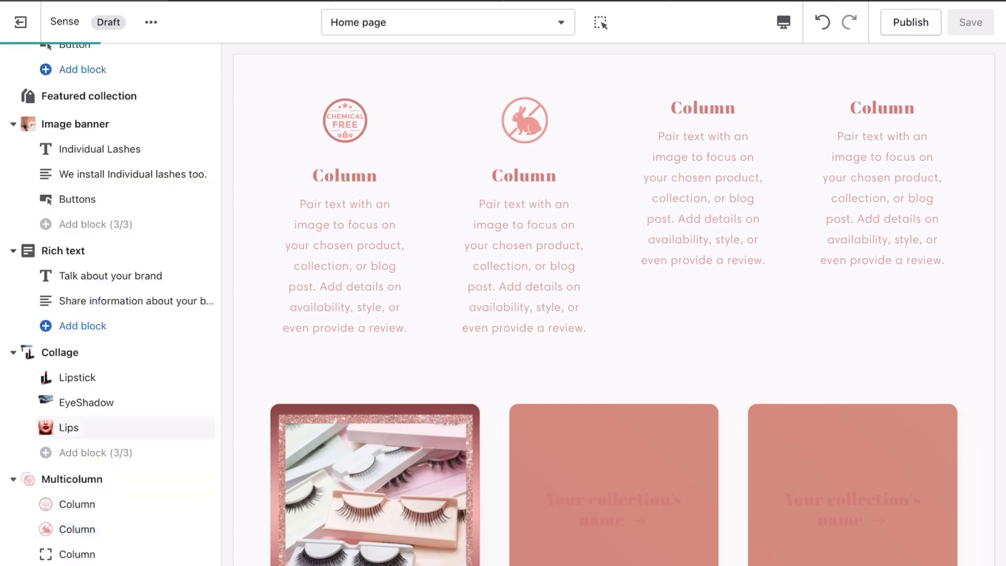
Set the 100% Vegan badge as the image of the third Multicolumn column and save the page.
{"action": "left_click", "coordinate": [77, 554]}
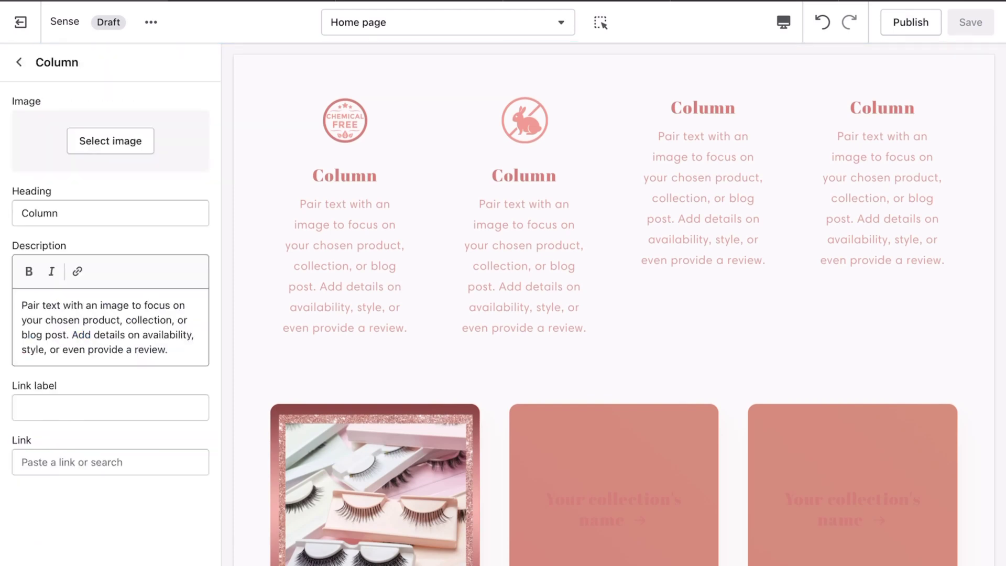
{"action": "left_click", "coordinate": [110, 140]}
{"action": "left_click", "coordinate": [57, 285]}
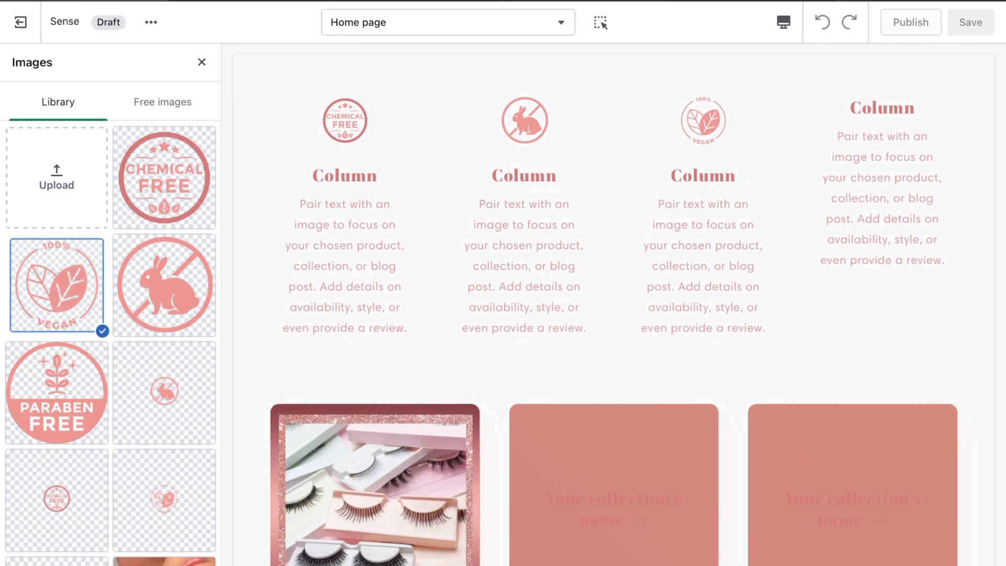
{"action": "key", "text": "super+s"}
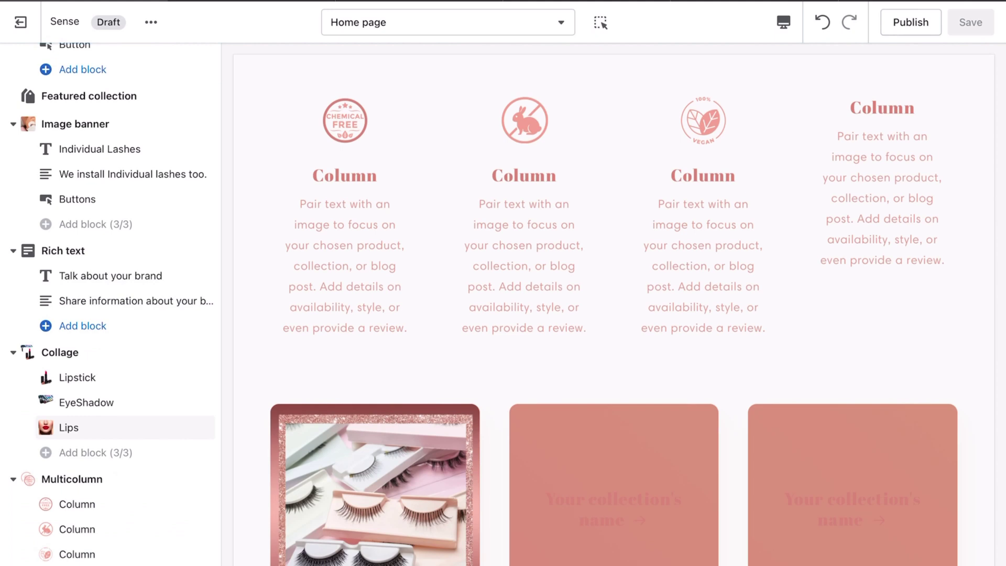
Set the Paraben Free badge as the image of the fourth Multicolumn column.
{"action": "left_click", "coordinate": [881, 183]}
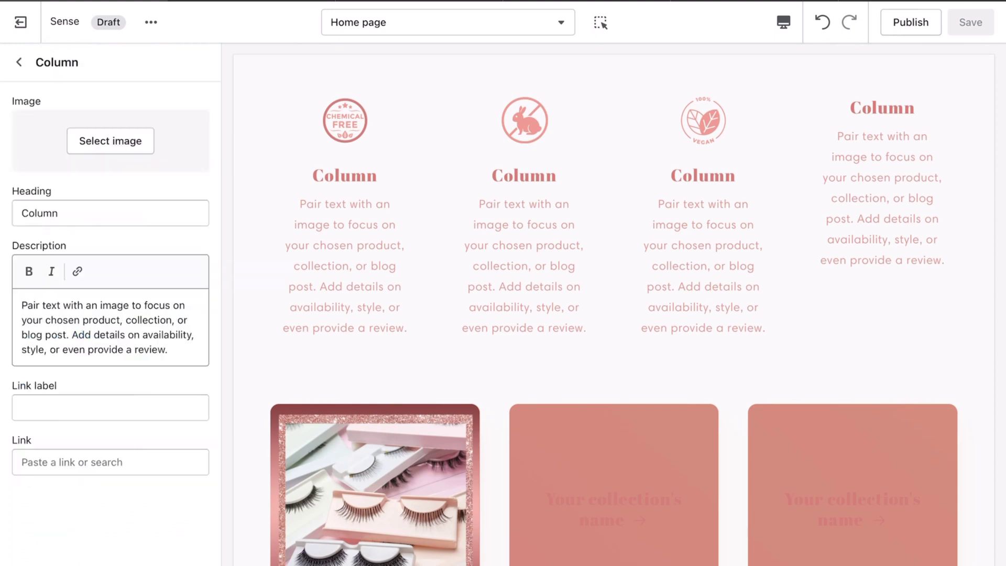
{"action": "left_click", "coordinate": [110, 140]}
{"action": "left_click", "coordinate": [57, 392]}
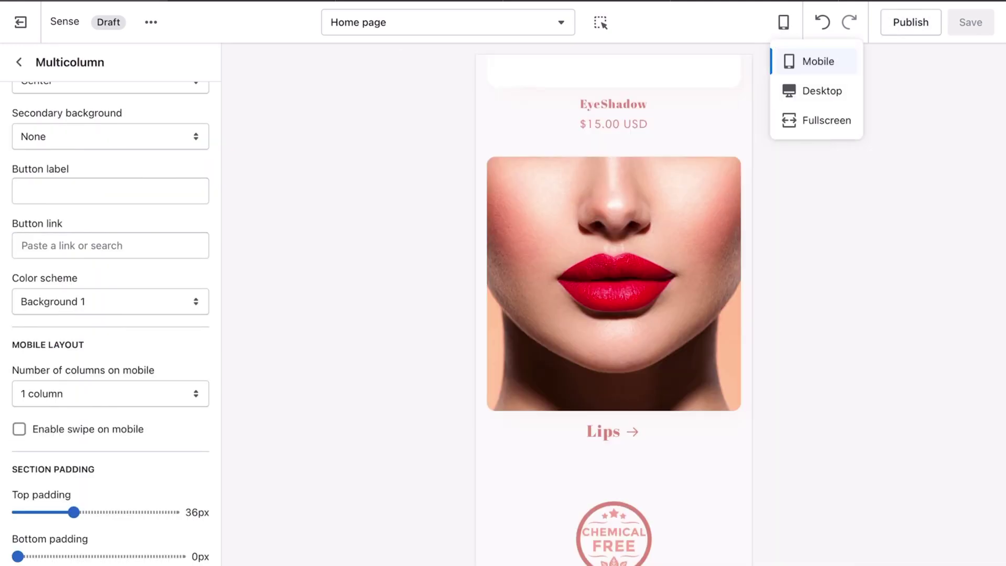
Review the Multicolumn section and the collections below it in the mobile preview, and return to the desktop preview.
{"action": "scroll", "coordinate": [613, 309], "scroll_direction": "down", "scroll_amount": 11}
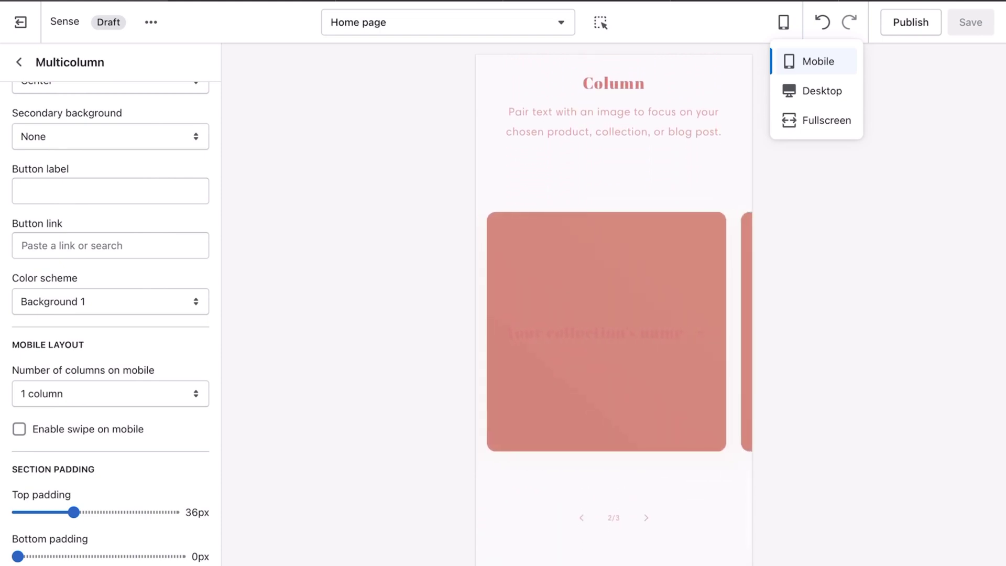
{"action": "left_click", "coordinate": [812, 91]}
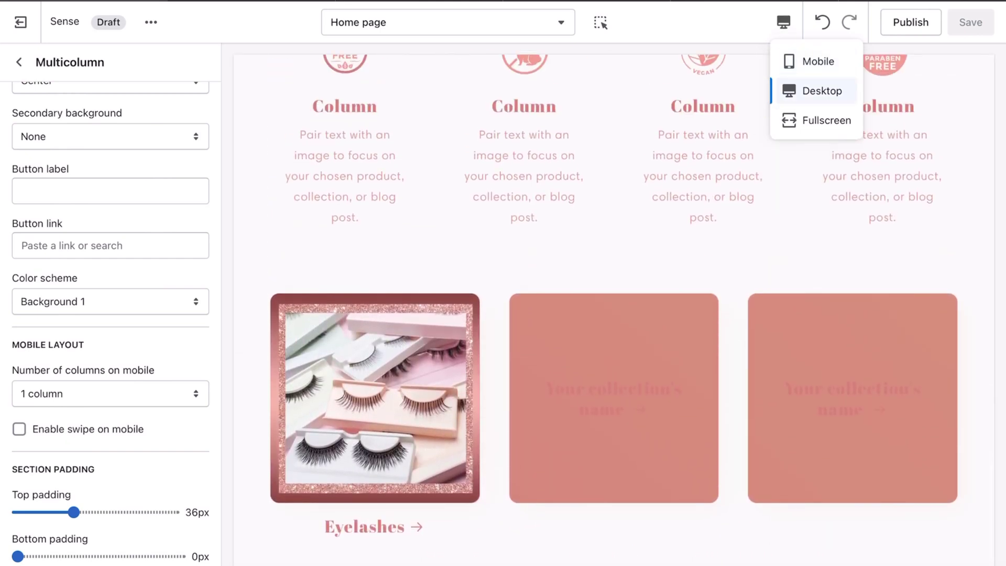
{"action": "left_click", "coordinate": [19, 62]}
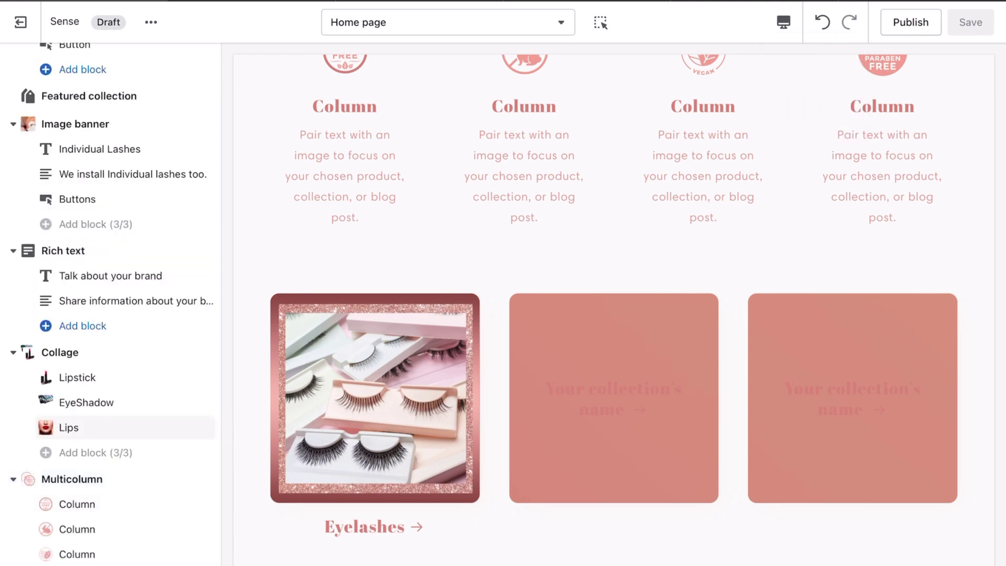
Assign the Eyelashes collection to the second block of the Collection list section.
{"action": "scroll", "coordinate": [110, 427], "scroll_direction": "down", "scroll_amount": 4}
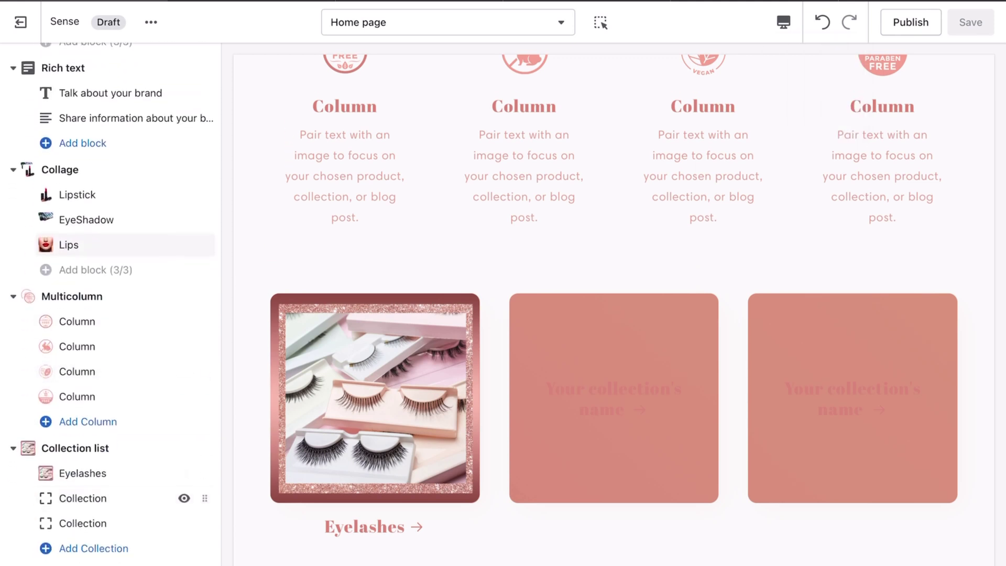
{"action": "left_click", "coordinate": [84, 498]}
{"action": "left_click", "coordinate": [110, 126]}
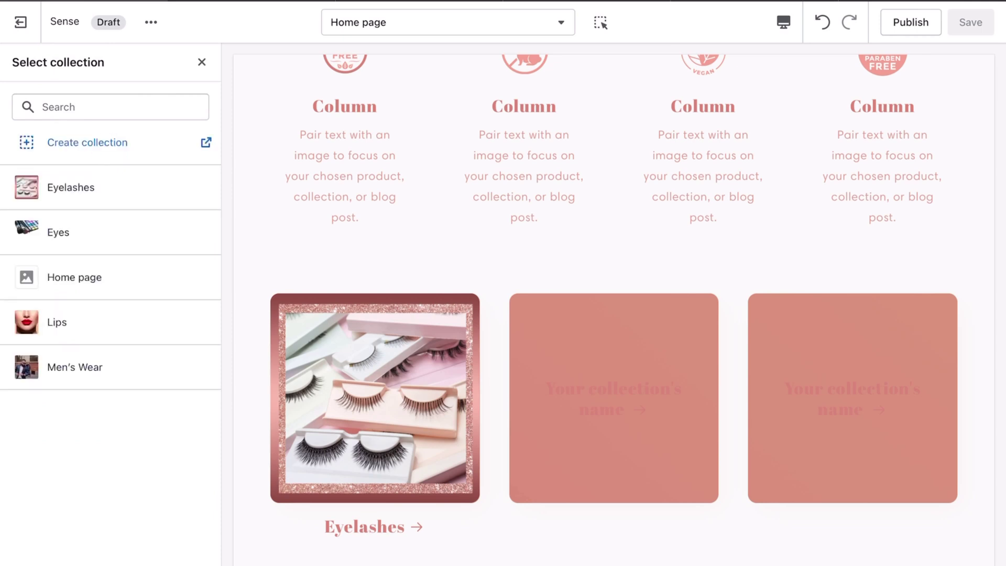
{"action": "left_click", "coordinate": [110, 187]}
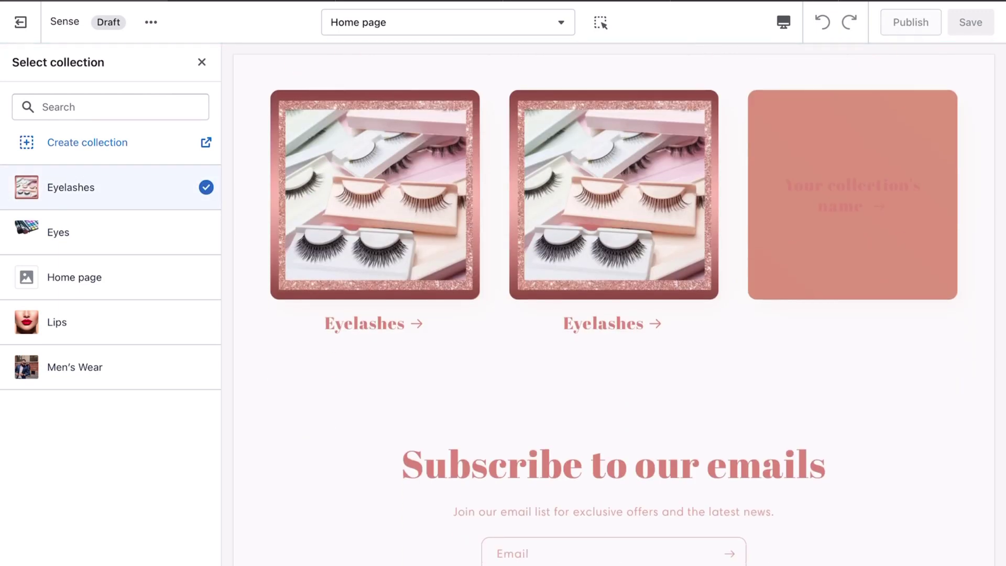
{"action": "left_click", "coordinate": [19, 62]}
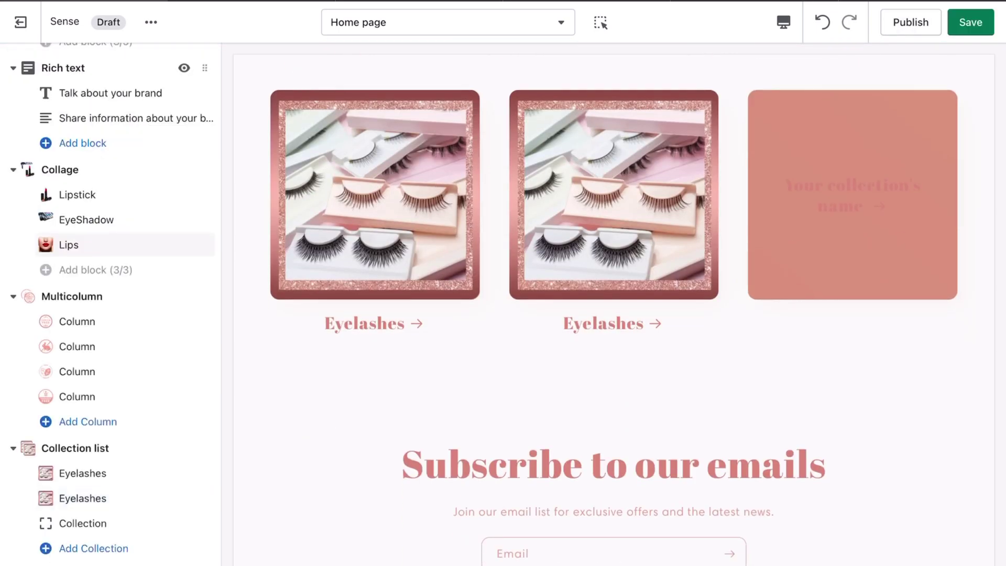
Assign the Eyelashes collection to the third block of the Collection list section and save the page.
{"action": "left_click", "coordinate": [83, 523]}
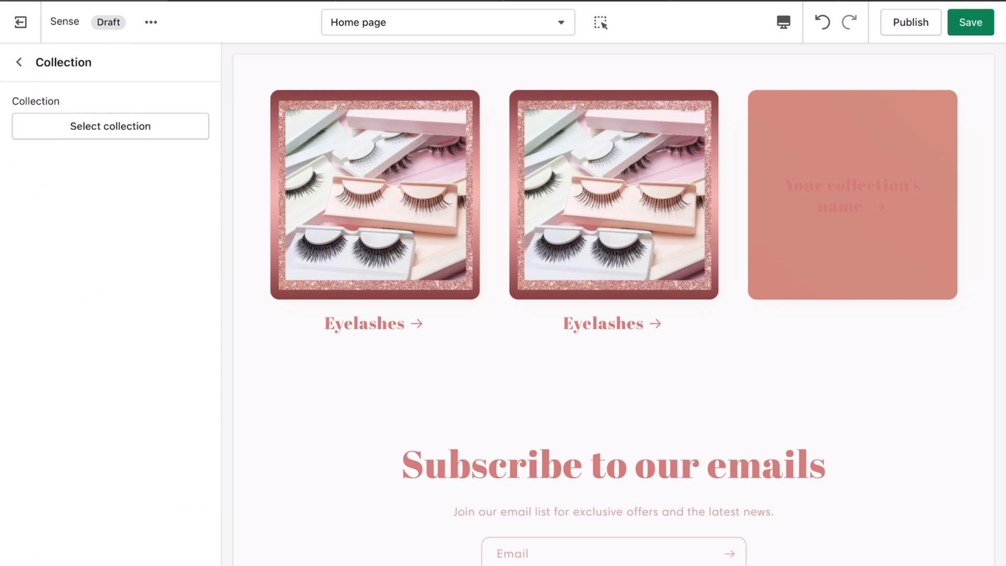
{"action": "left_click", "coordinate": [110, 126]}
{"action": "left_click", "coordinate": [110, 187]}
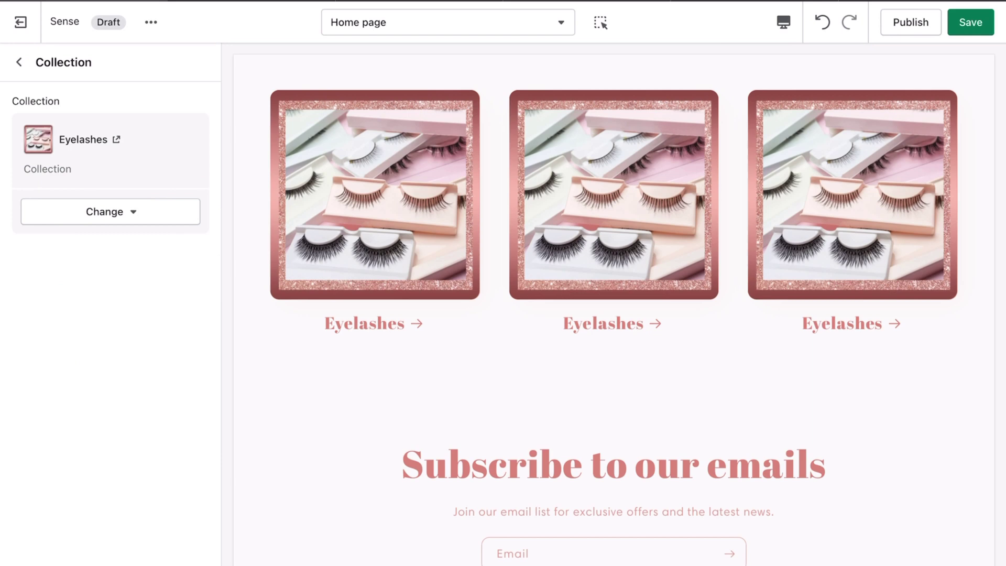
{"action": "key", "text": "ctrl+s"}
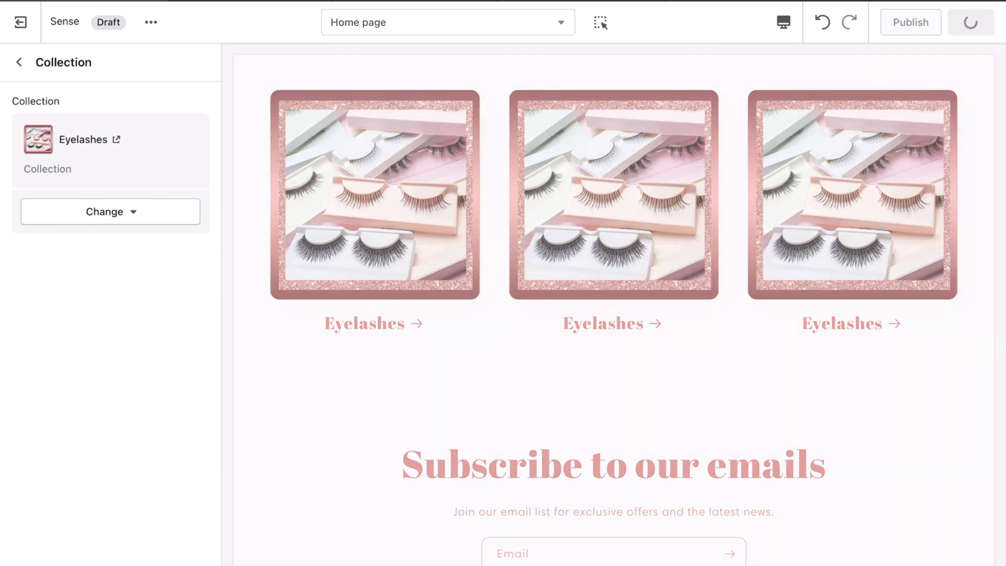
Set the Eyelashes collection as the source of the Featured collection section on the home page.
{"action": "left_click", "coordinate": [19, 62]}
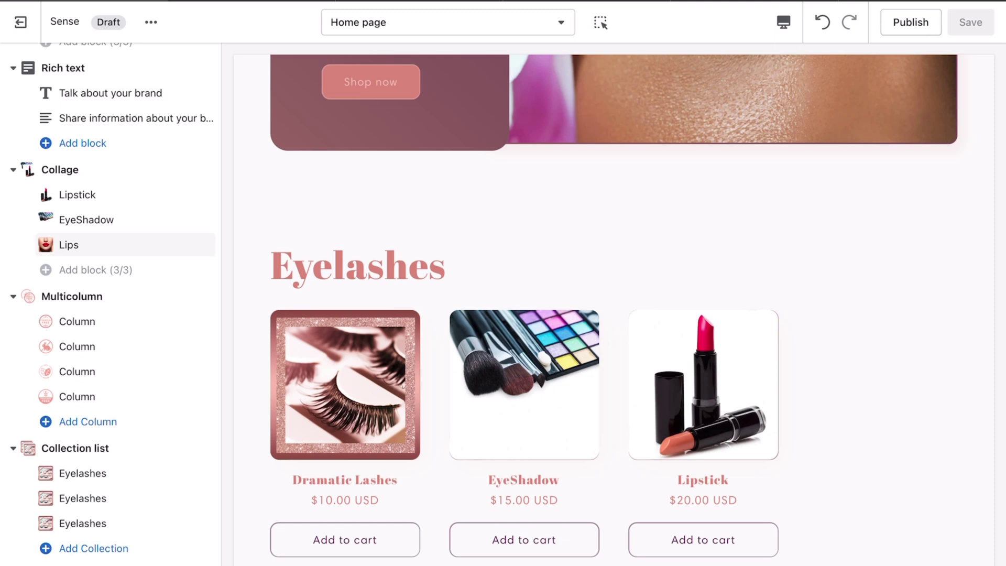
{"action": "scroll", "coordinate": [131, 444], "scroll_direction": "up", "scroll_amount": 5}
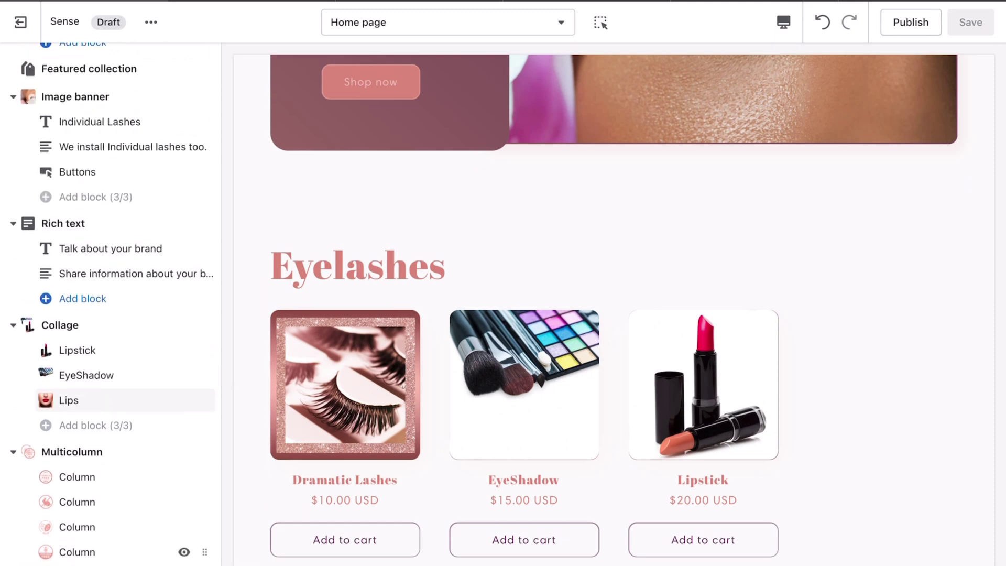
{"action": "scroll", "coordinate": [131, 445], "scroll_direction": "up", "scroll_amount": 4}
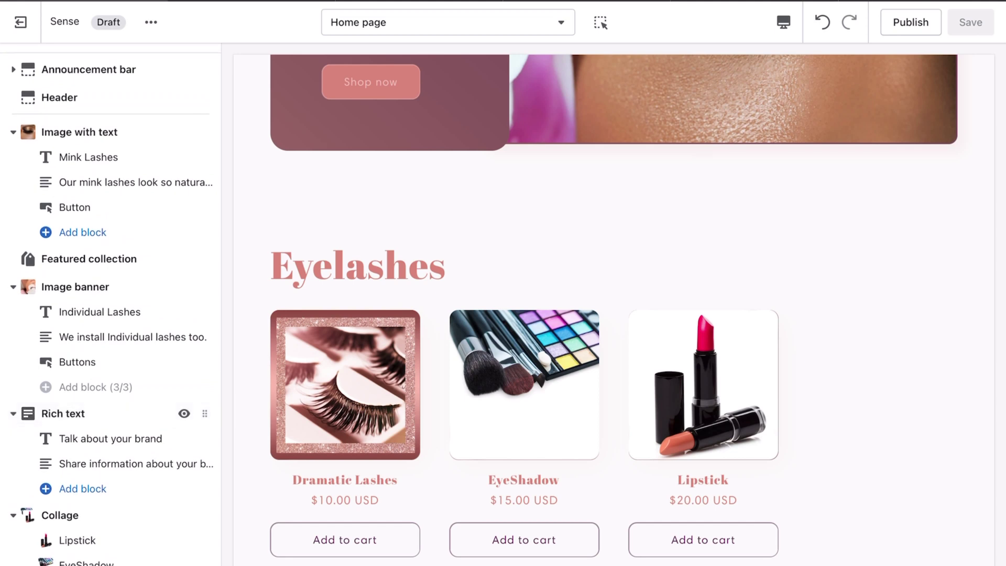
{"action": "scroll", "coordinate": [110, 304], "scroll_direction": "up", "scroll_amount": 1}
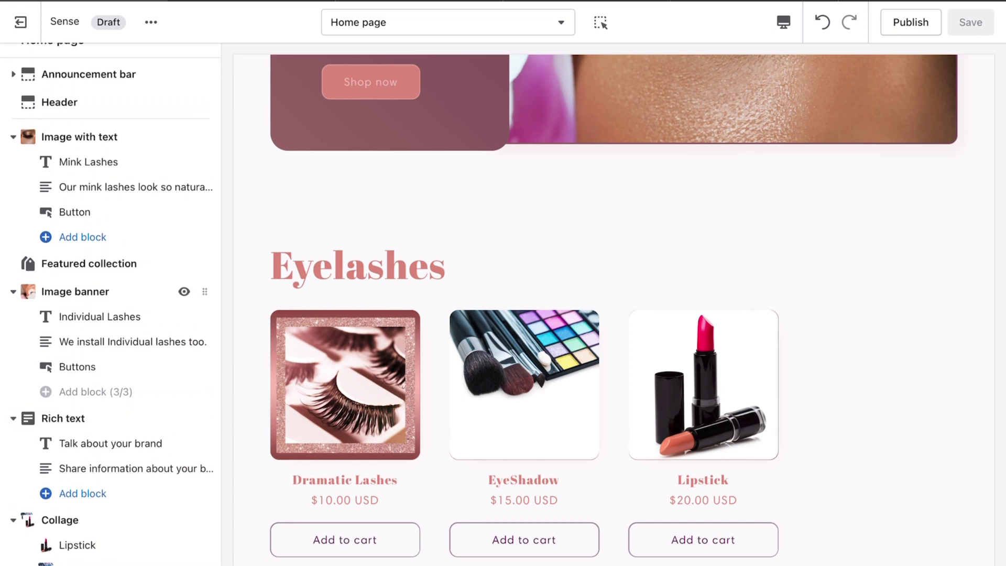
{"action": "left_click", "coordinate": [89, 263]}
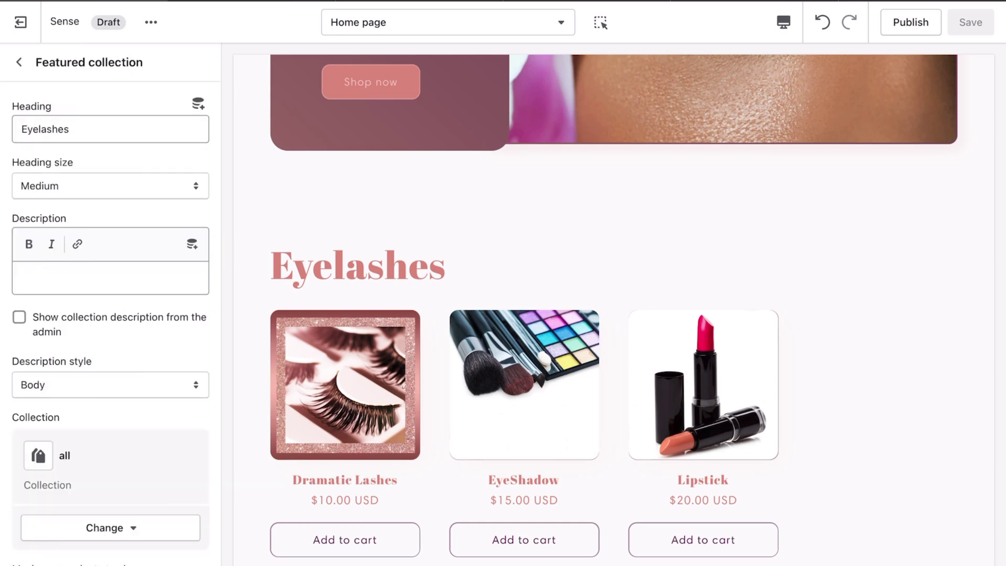
{"action": "left_click", "coordinate": [110, 528]}
{"action": "left_click", "coordinate": [123, 562]}
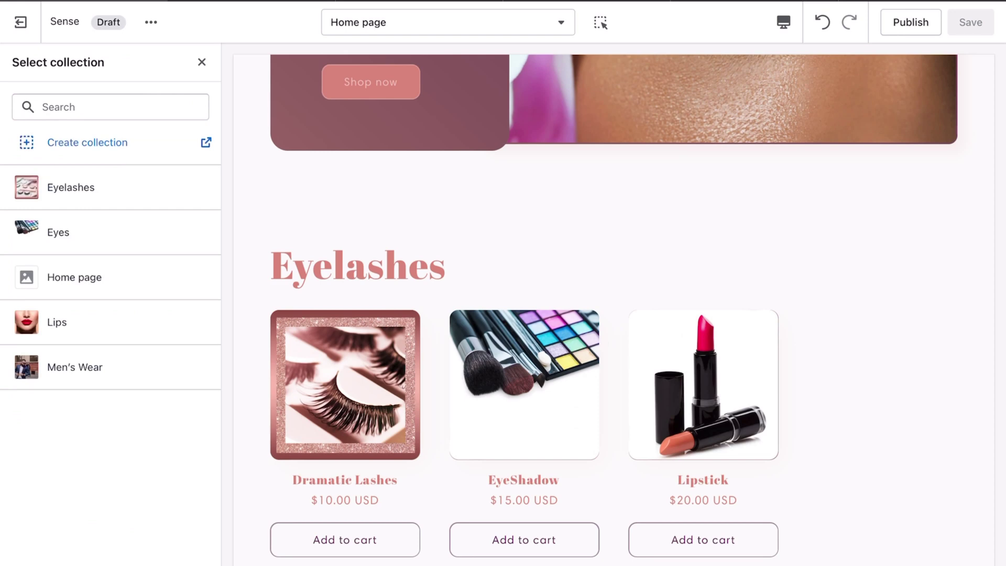
{"action": "left_click", "coordinate": [110, 187]}
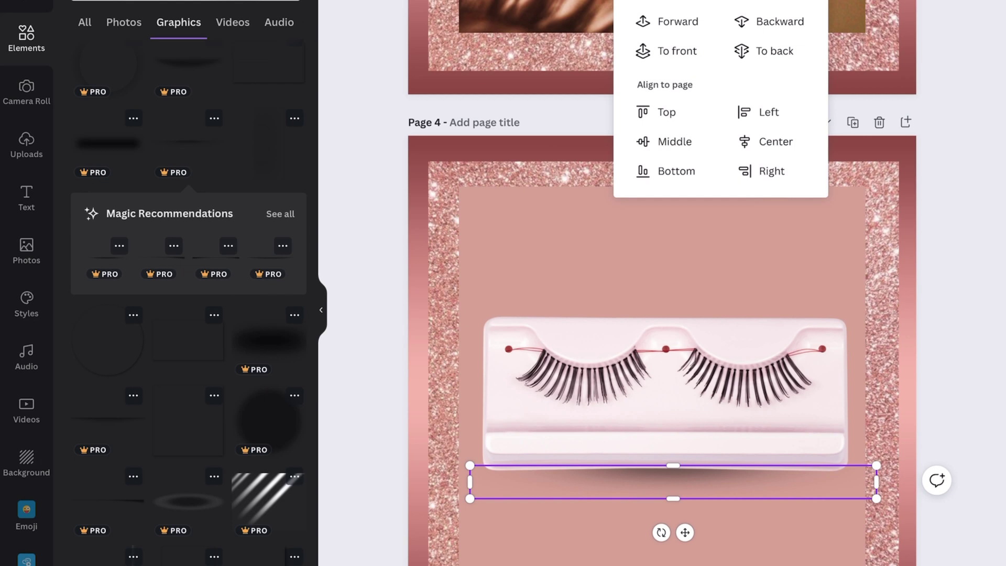
Switch to the Canva product image design and search the elements for "light", browsing only the graphics.
{"action": "left_click", "coordinate": [662, 251]}
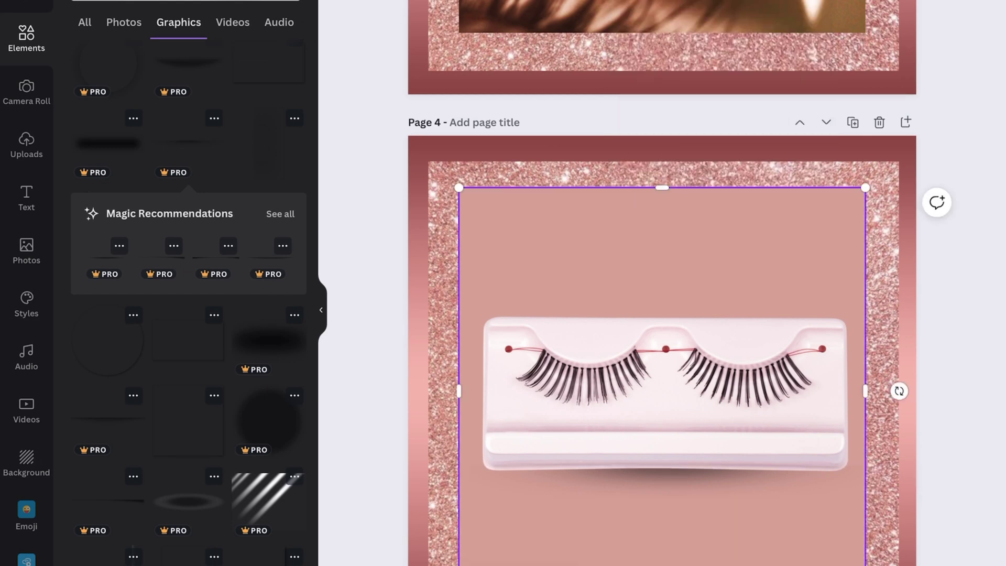
{"action": "key", "text": "Escape"}
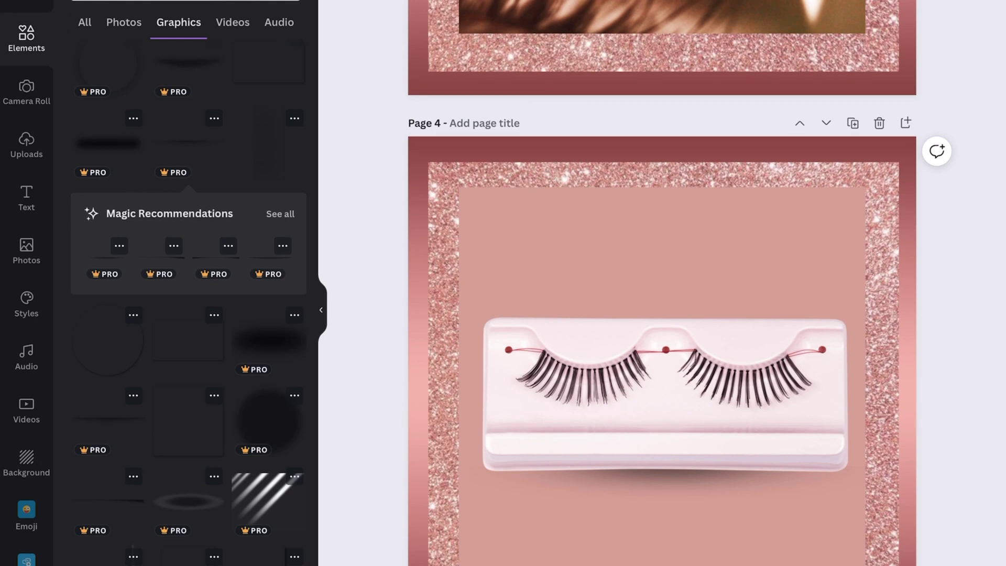
{"action": "left_click", "coordinate": [186, 1]}
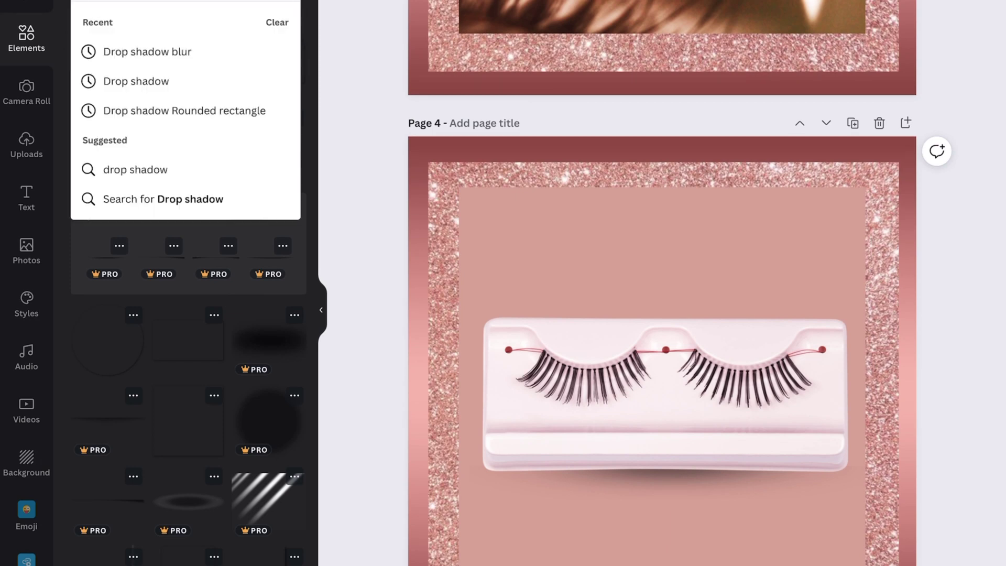
{"action": "key", "text": "ctrl+a"}
{"action": "key", "text": "BackSpace"}
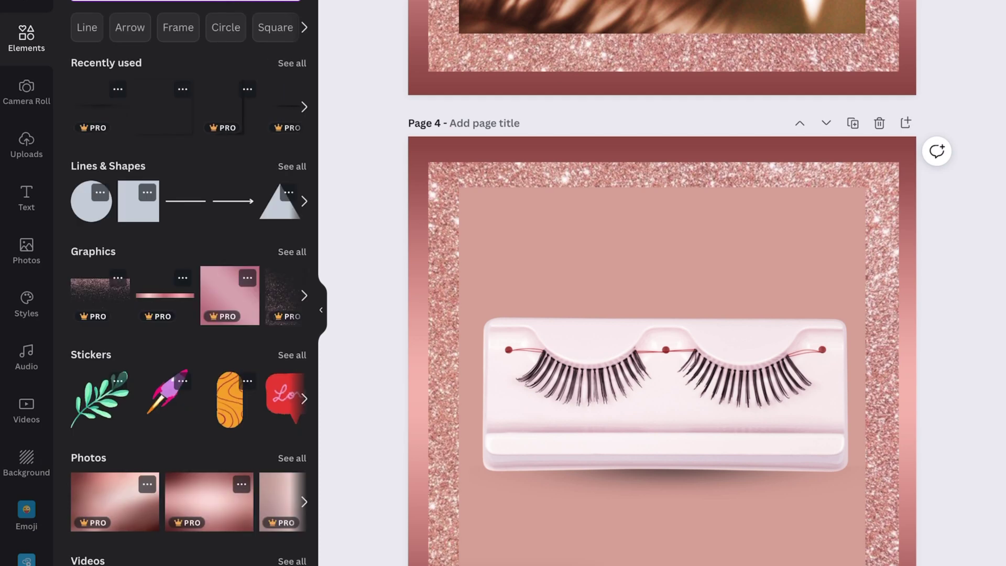
{"action": "type", "text": "light"}
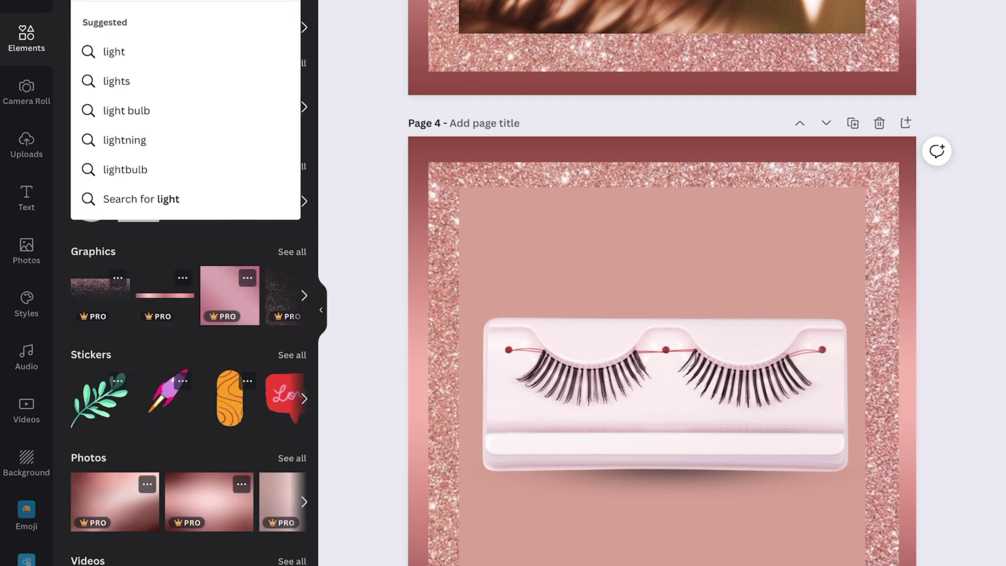
{"action": "key", "text": "Return"}
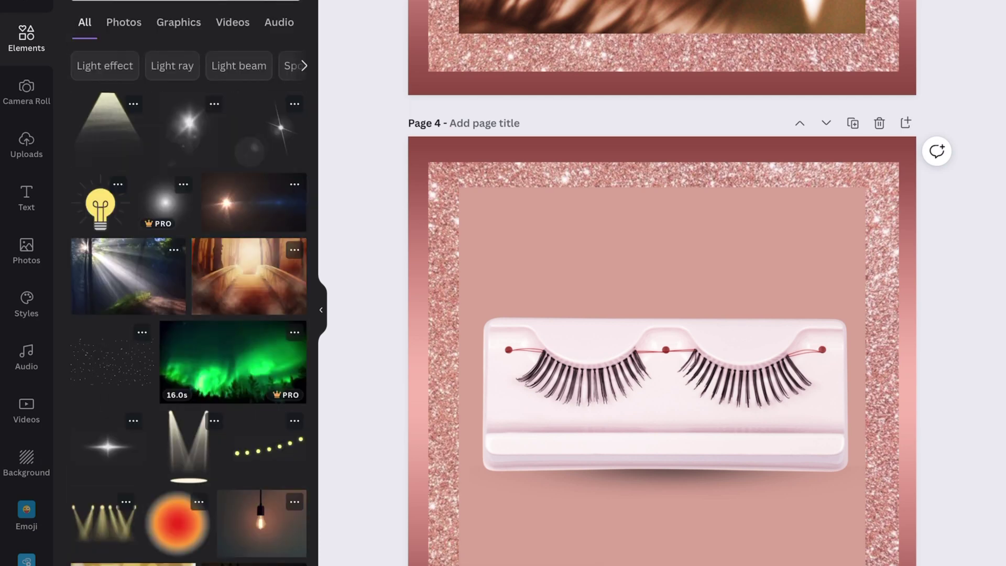
{"action": "left_click", "coordinate": [178, 22]}
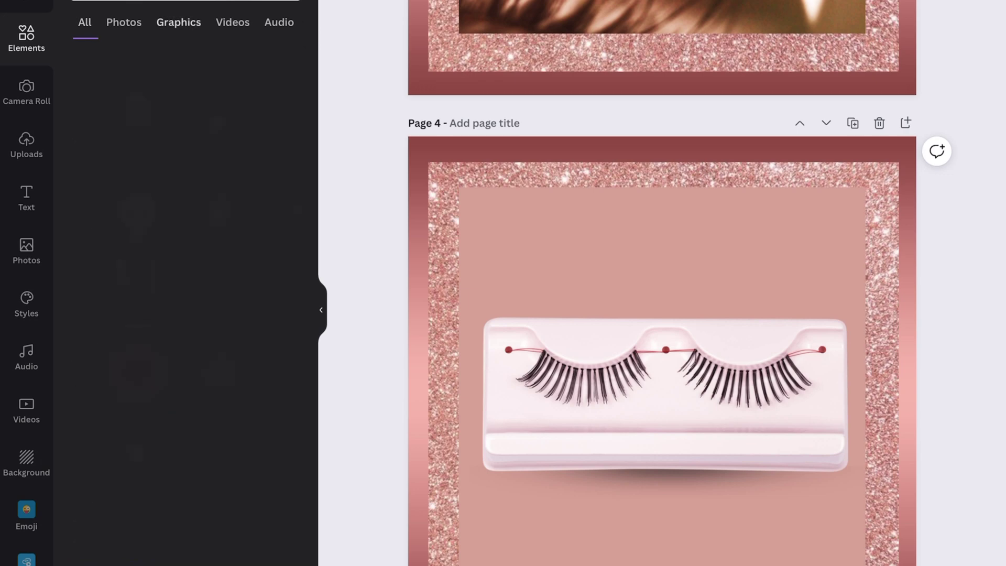
{"action": "scroll", "coordinate": [188, 304], "scroll_direction": "down", "scroll_amount": 4}
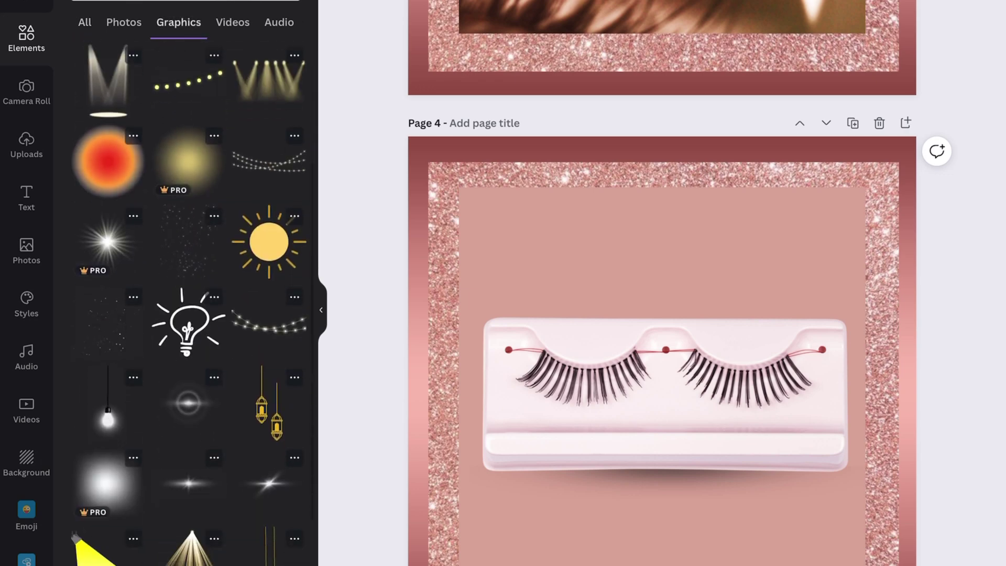
{"action": "scroll", "coordinate": [188, 304], "scroll_direction": "down", "scroll_amount": 3}
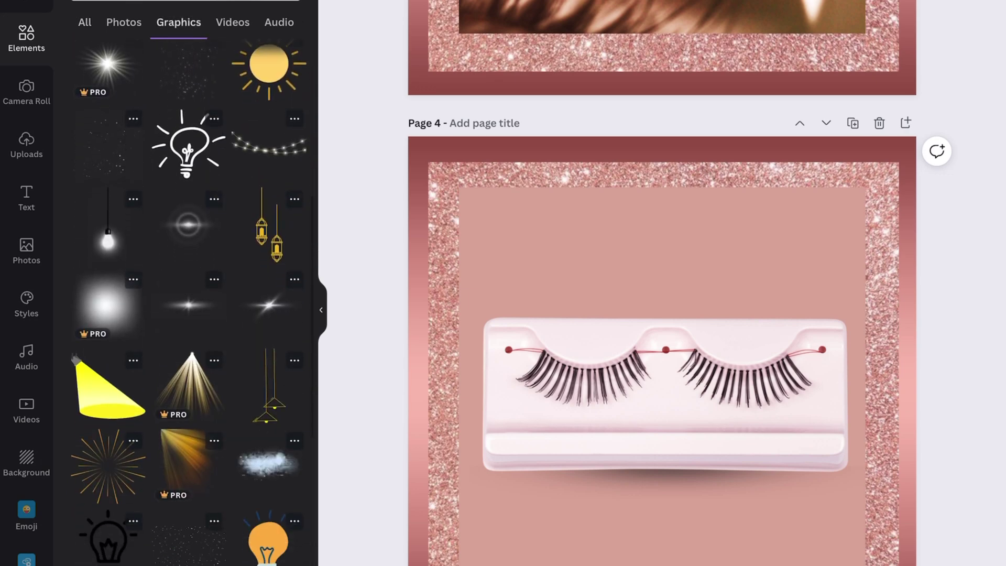
{"action": "scroll", "coordinate": [188, 304], "scroll_direction": "down", "scroll_amount": 1}
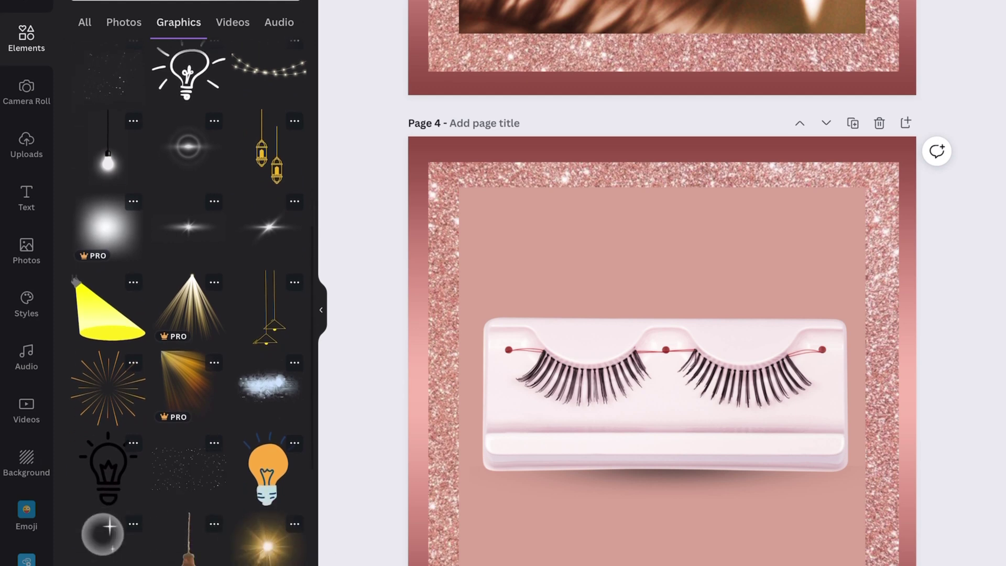
Search the Canva graphics for "Backlight" and browse them for a lighting effect for the lash image.
{"action": "left_click", "coordinate": [186, 1]}
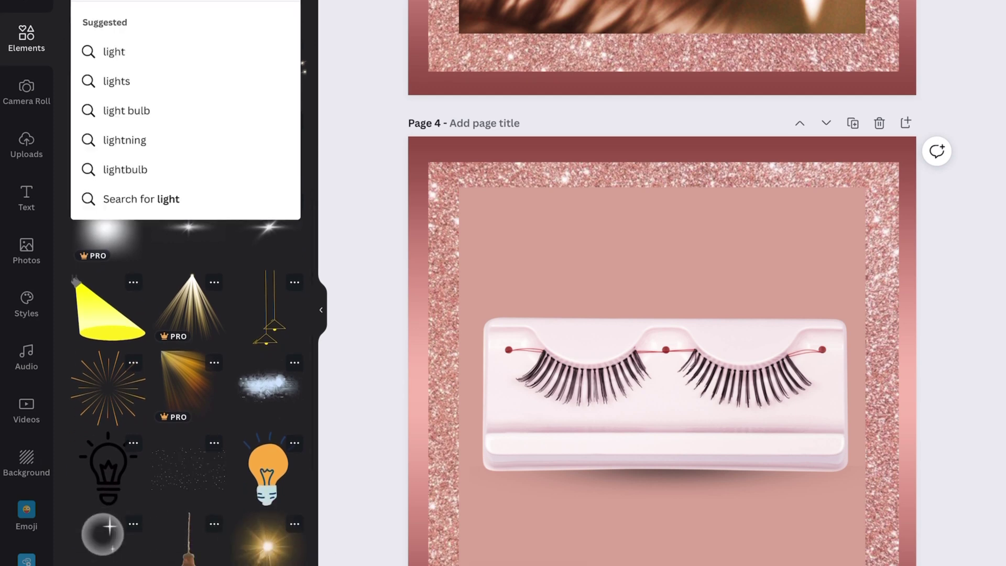
{"action": "type", "text": "Back"}
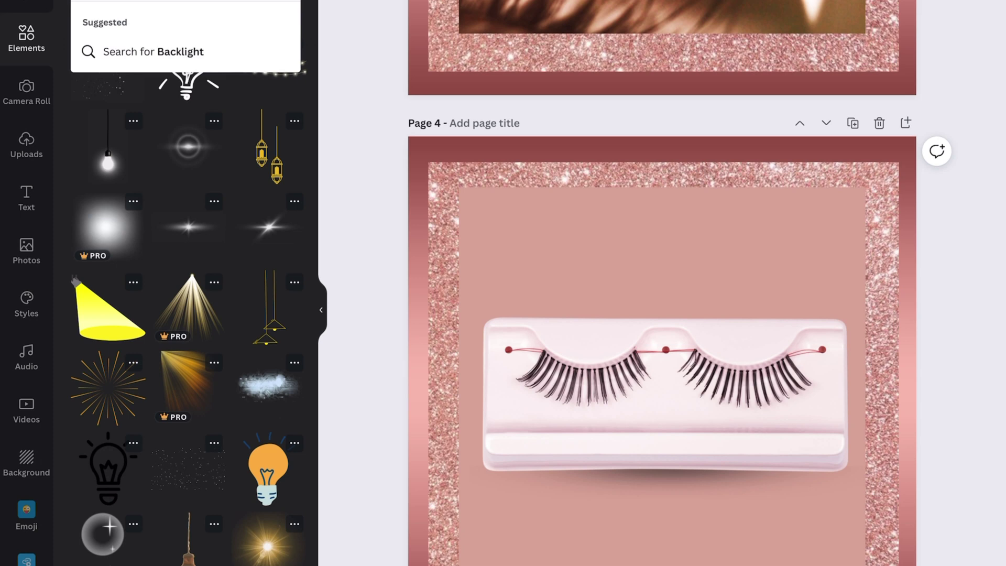
{"action": "key", "text": "Return"}
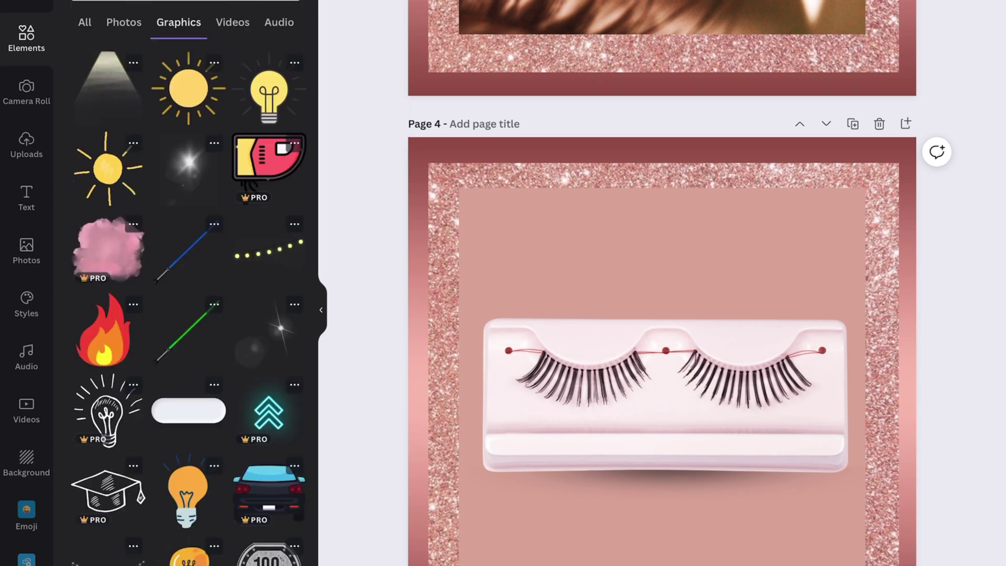
{"action": "scroll", "coordinate": [191, 302], "scroll_direction": "down", "scroll_amount": 3}
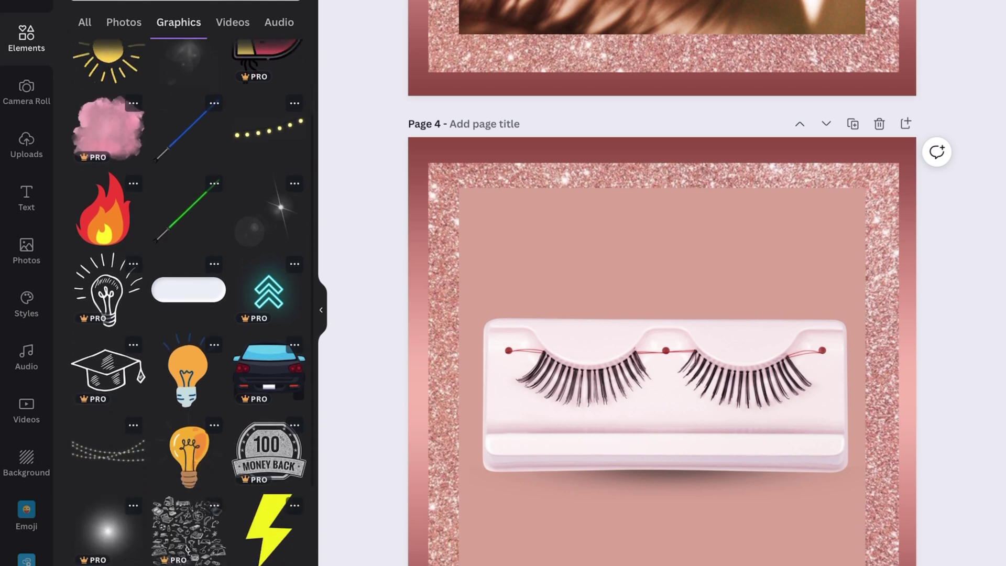
{"action": "scroll", "coordinate": [192, 302], "scroll_direction": "down", "scroll_amount": 10}
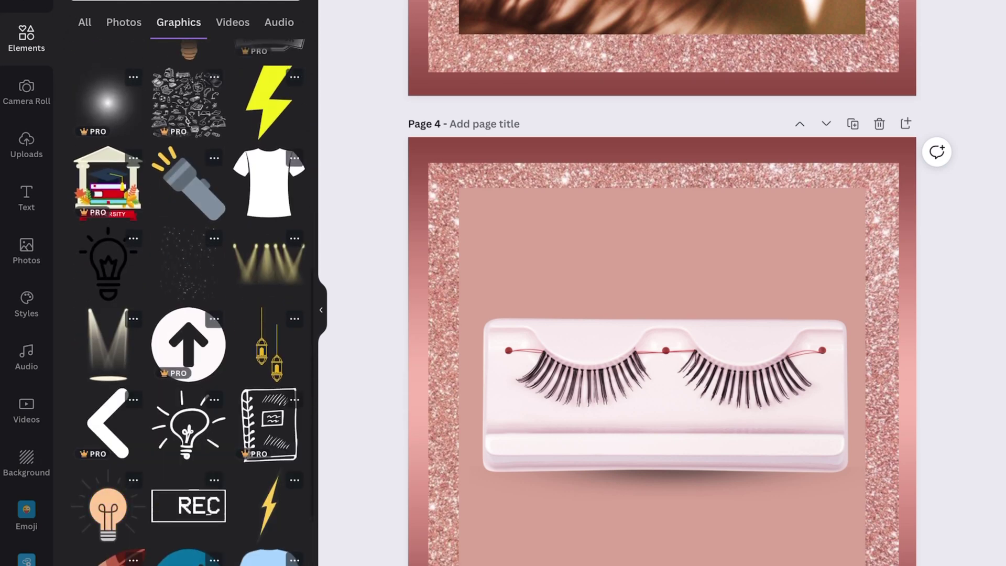
{"action": "scroll", "coordinate": [188, 302], "scroll_direction": "down", "scroll_amount": 3}
{"action": "scroll", "coordinate": [189, 302], "scroll_direction": "up", "scroll_amount": 11}
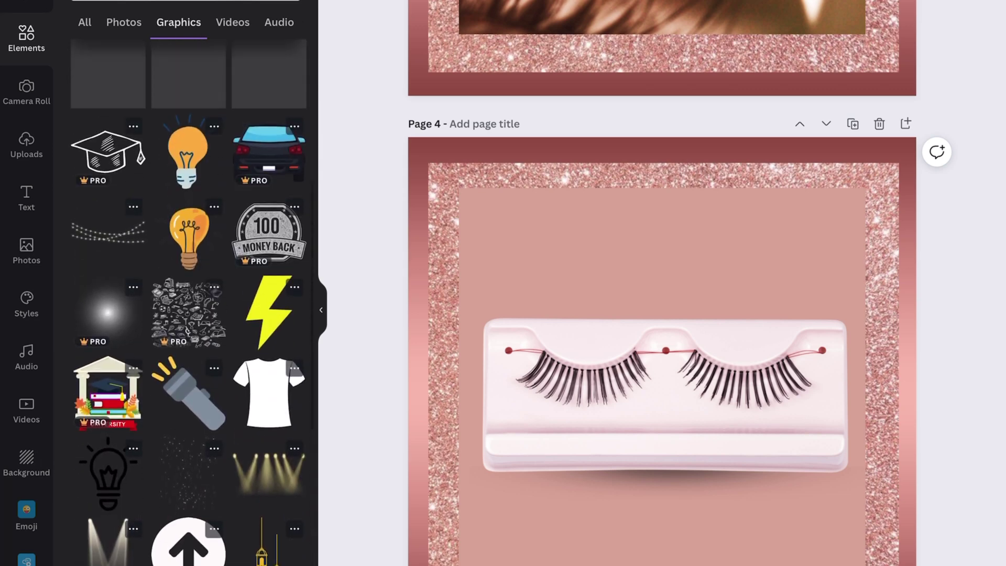
{"action": "scroll", "coordinate": [188, 302], "scroll_direction": "up", "scroll_amount": 2}
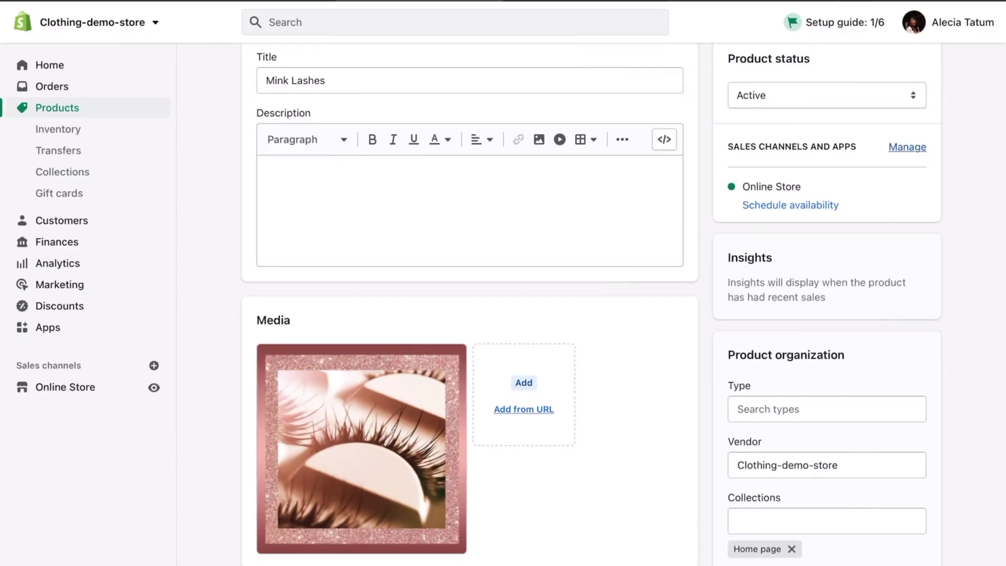
Switch to the Shopify admin, leave the Mink Lashes product page and start adding a new product.
{"action": "scroll", "coordinate": [469, 304], "scroll_direction": "down", "scroll_amount": 4}
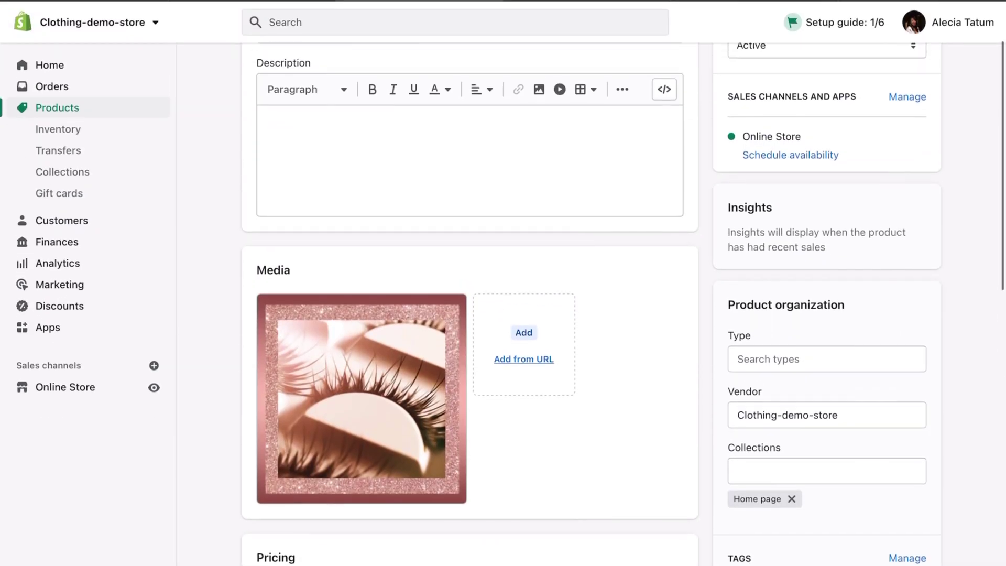
{"action": "scroll", "coordinate": [470, 304], "scroll_direction": "up", "scroll_amount": 2}
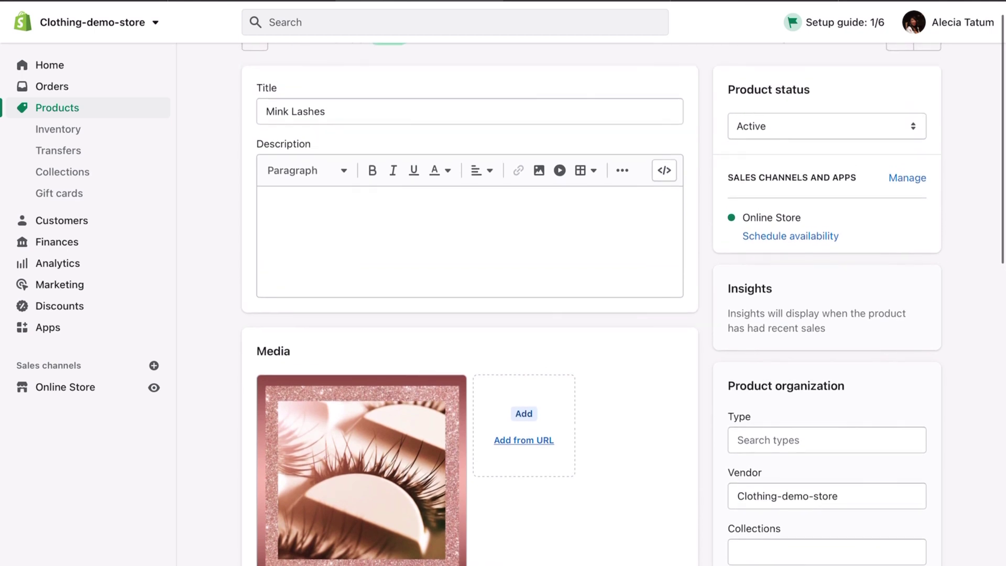
{"action": "scroll", "coordinate": [470, 304], "scroll_direction": "up", "scroll_amount": 1}
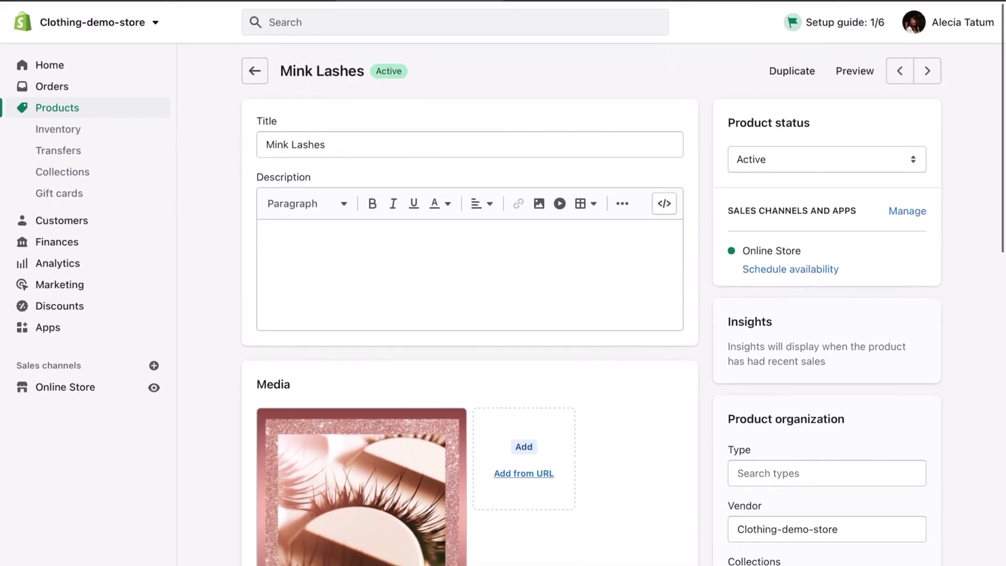
{"action": "left_click", "coordinate": [255, 71]}
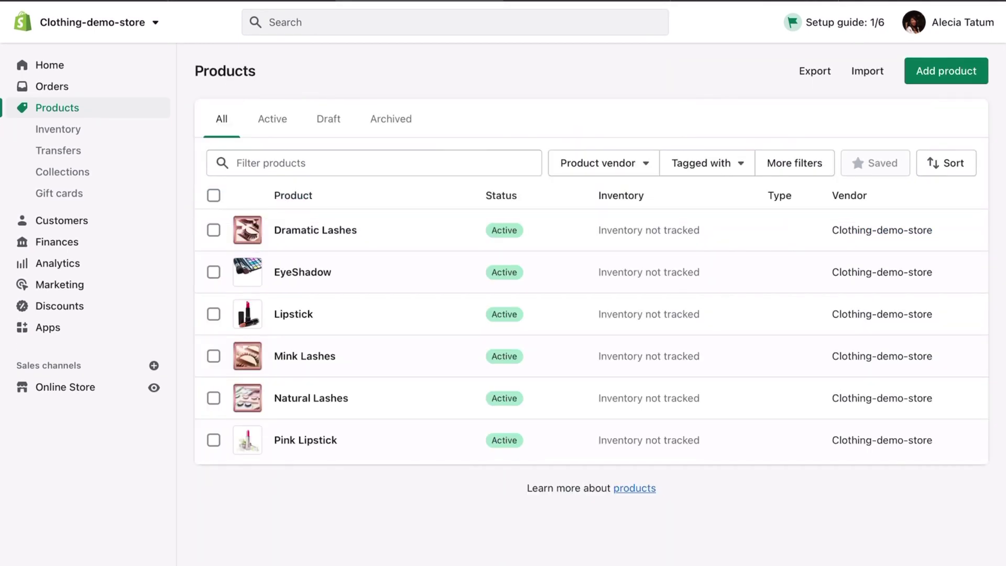
{"action": "left_click", "coordinate": [946, 70]}
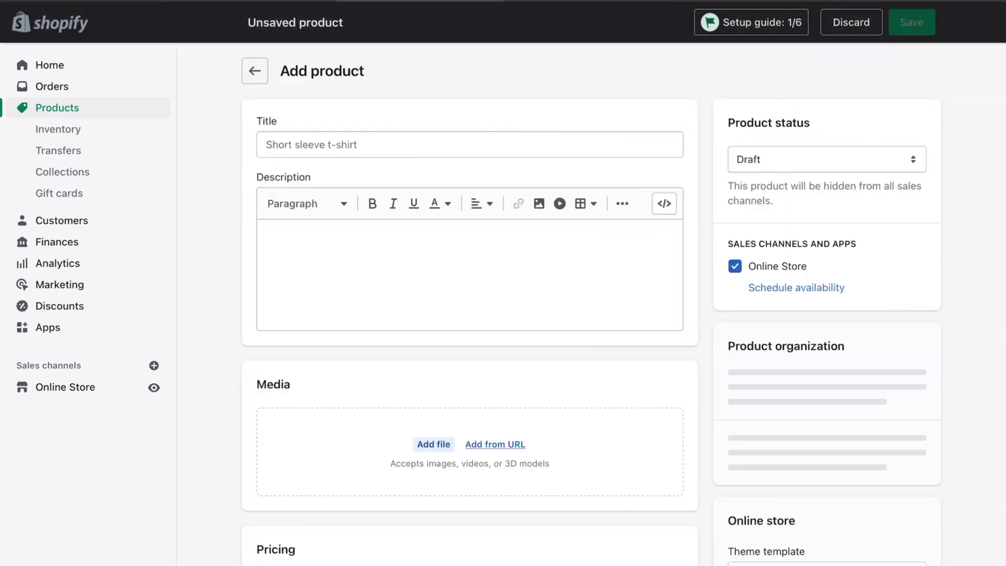
Add the framed eyelash-box image from the photo library to the new product's media.
{"action": "left_click", "coordinate": [433, 444]}
{"action": "left_click", "coordinate": [472, 465]}
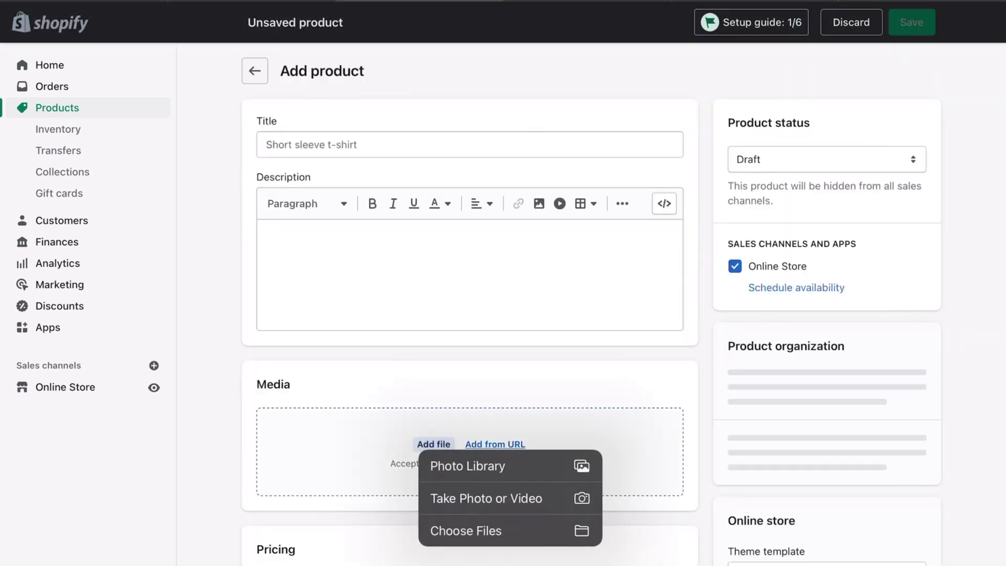
{"action": "left_click", "coordinate": [486, 382]}
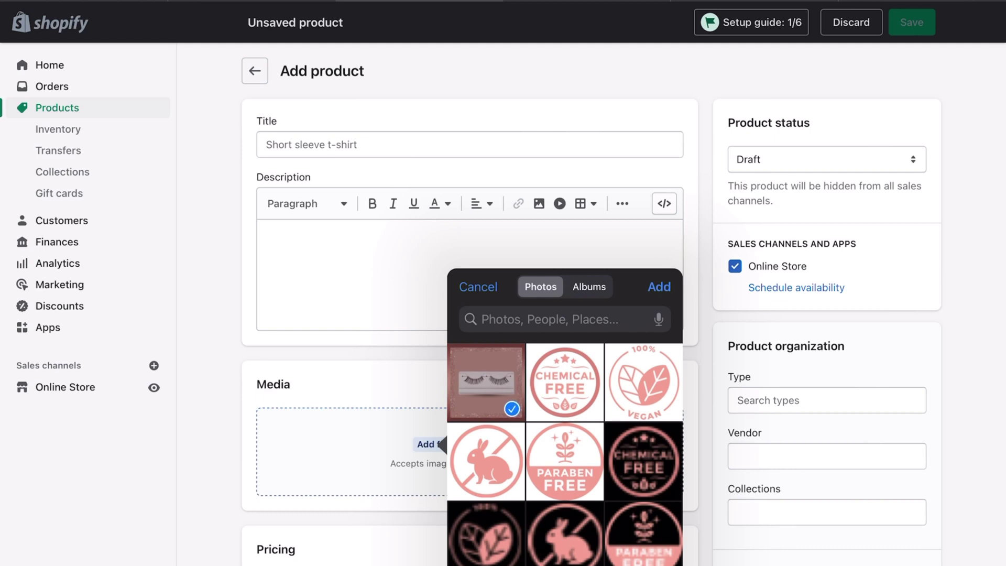
{"action": "left_click", "coordinate": [659, 287]}
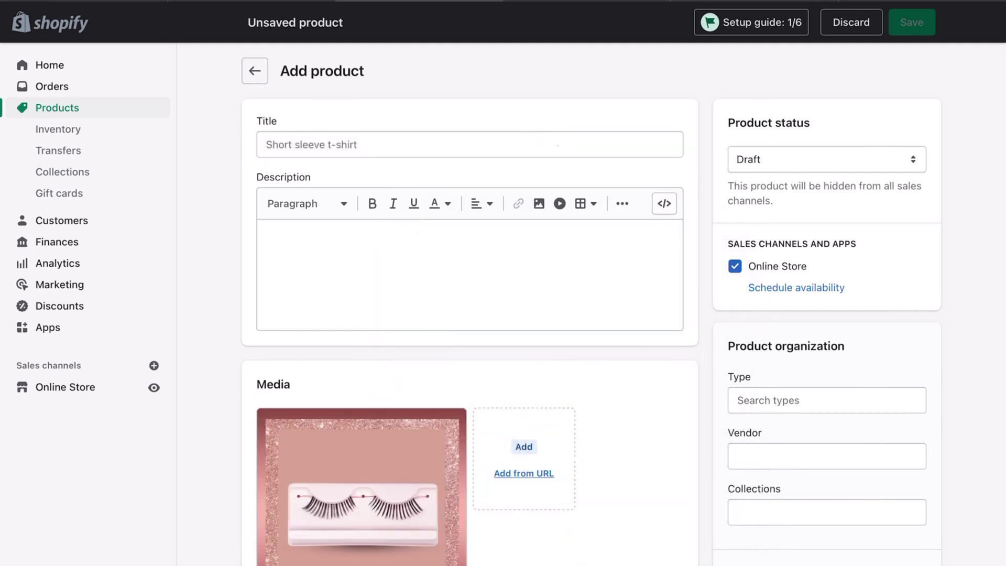
Title the new product "Slim Lashes" and set its product status to Active.
{"action": "left_click", "coordinate": [557, 145]}
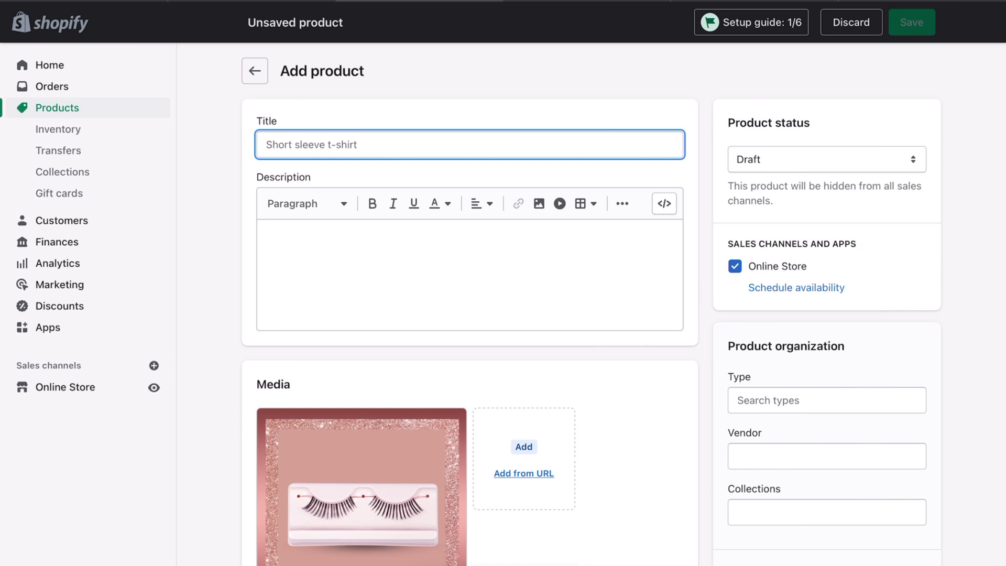
{"action": "type", "text": "Slim "}
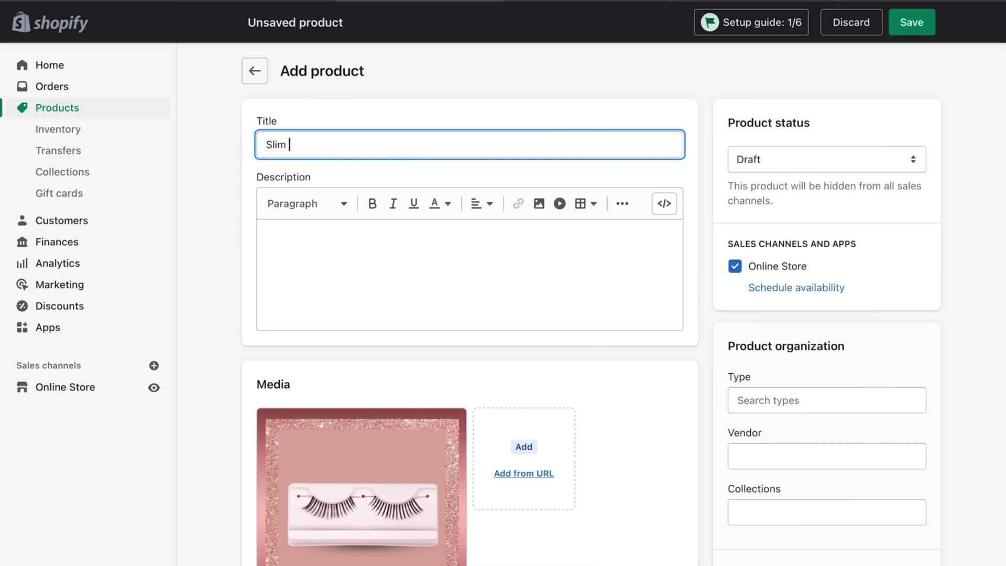
{"action": "type", "text": "Lashes"}
{"action": "left_click", "coordinate": [827, 159]}
{"action": "left_click", "coordinate": [770, 188]}
{"action": "scroll", "coordinate": [503, 283], "scroll_direction": "down", "scroll_amount": 5}
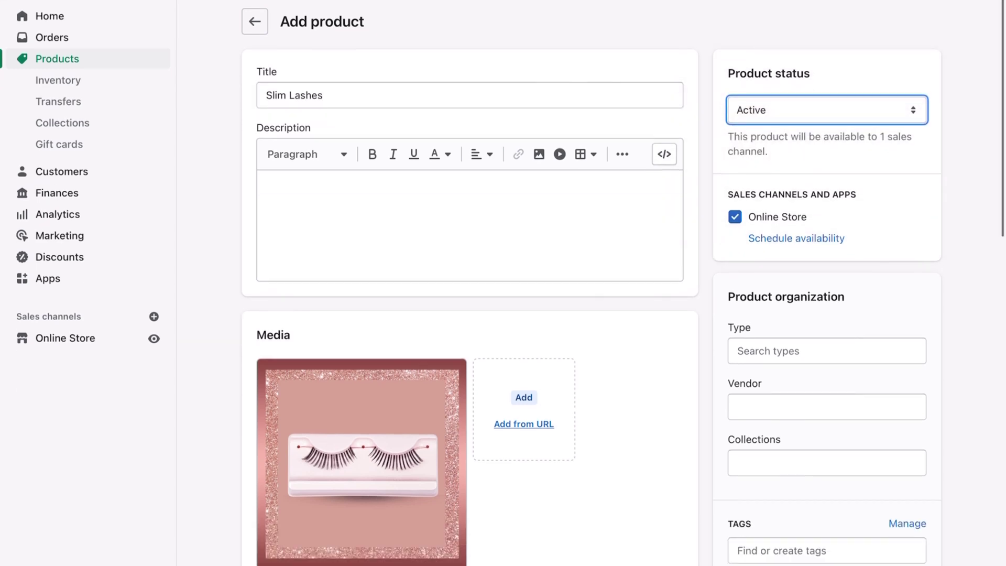
Set the product's price to $10.00 and leave the compare-at price empty.
{"action": "left_click", "coordinate": [359, 447]}
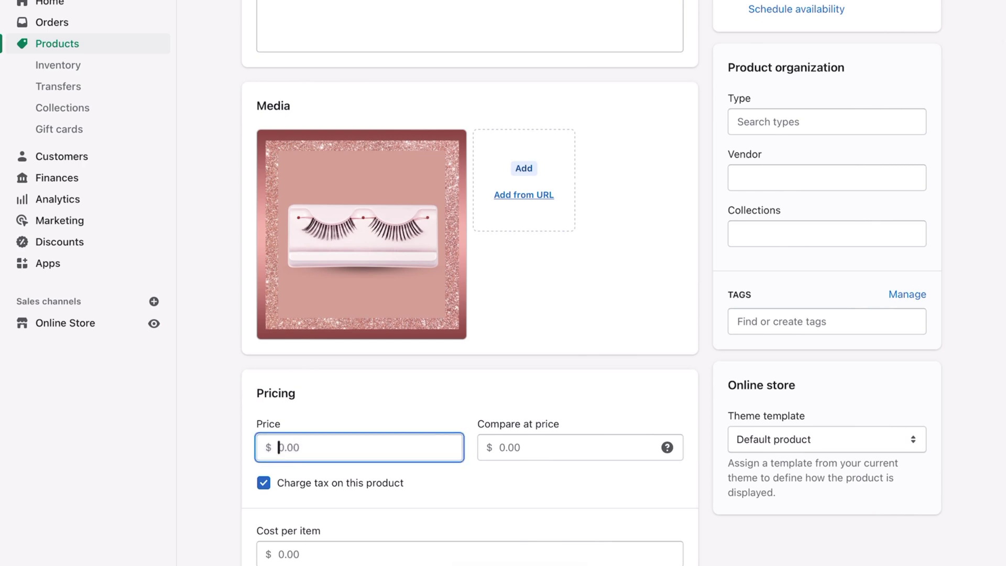
{"action": "type", "text": "10.00"}
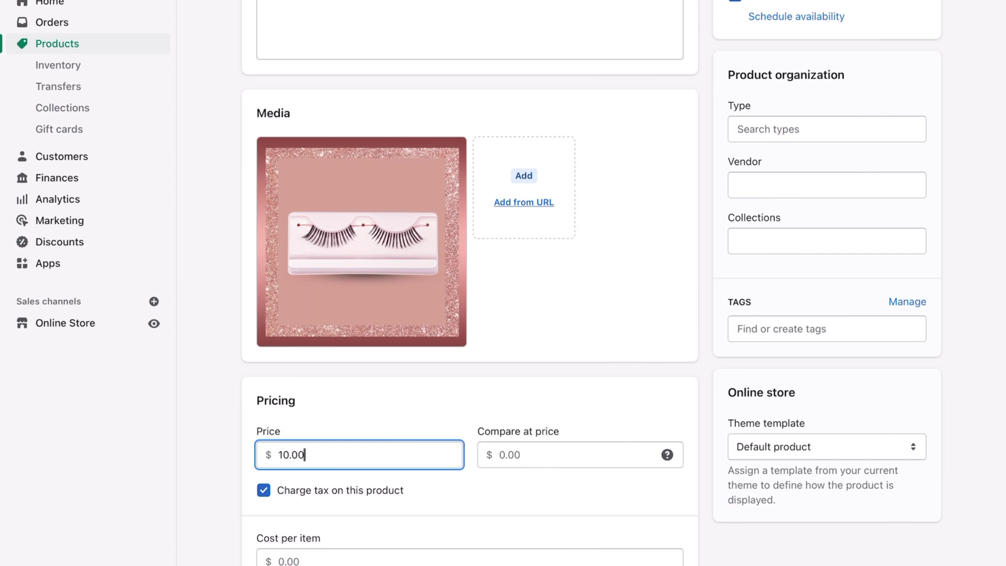
{"action": "left_click", "coordinate": [537, 453]}
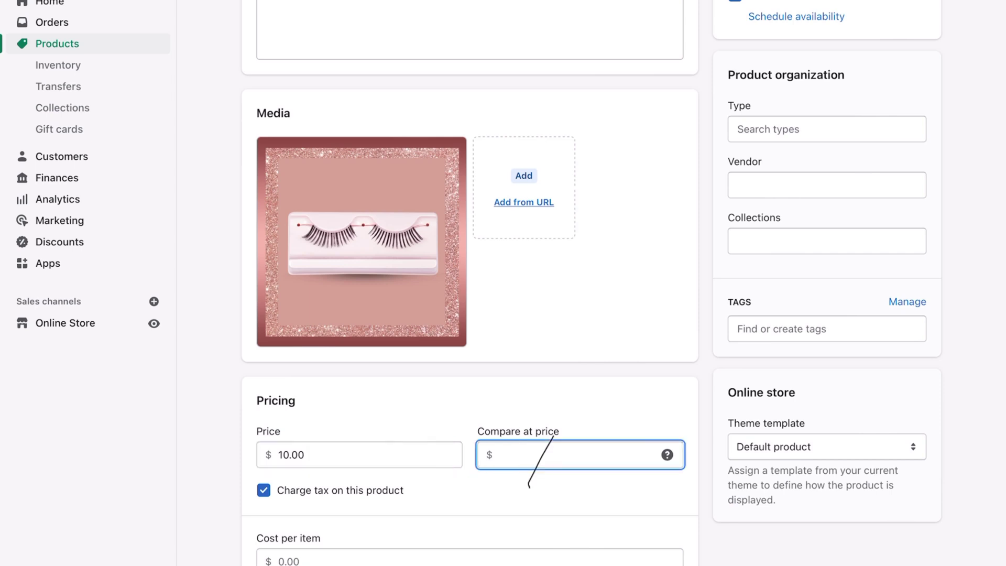
{"action": "left_click", "coordinate": [501, 455]}
{"action": "key", "text": "BackSpace"}
Turn off quantity tracking for the Slim Lashes product and save the product.
{"action": "scroll", "coordinate": [470, 283], "scroll_direction": "down", "scroll_amount": 5}
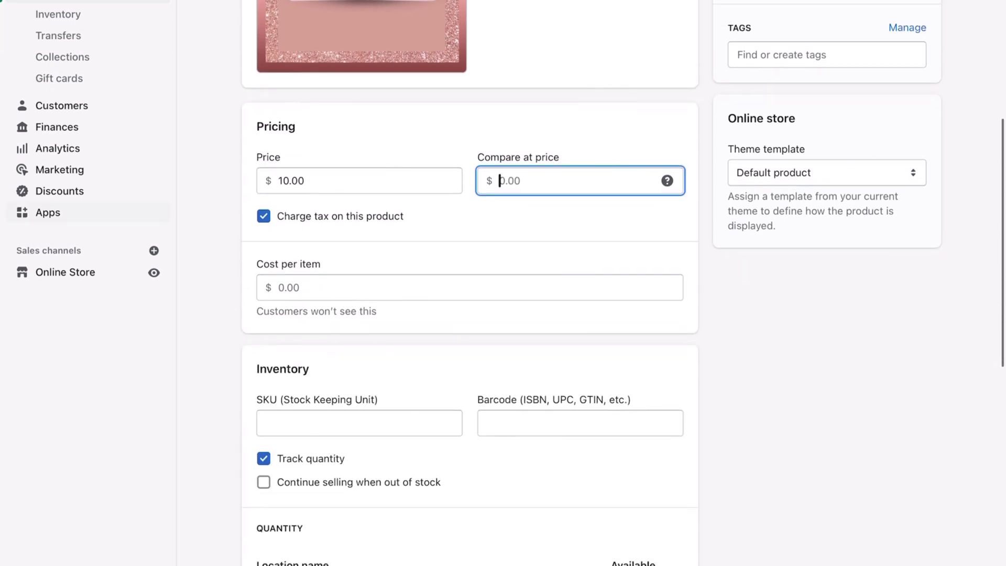
{"action": "left_click", "coordinate": [263, 458]}
{"action": "scroll", "coordinate": [469, 283], "scroll_direction": "up", "scroll_amount": 3}
{"action": "scroll", "coordinate": [470, 283], "scroll_direction": "up", "scroll_amount": 5}
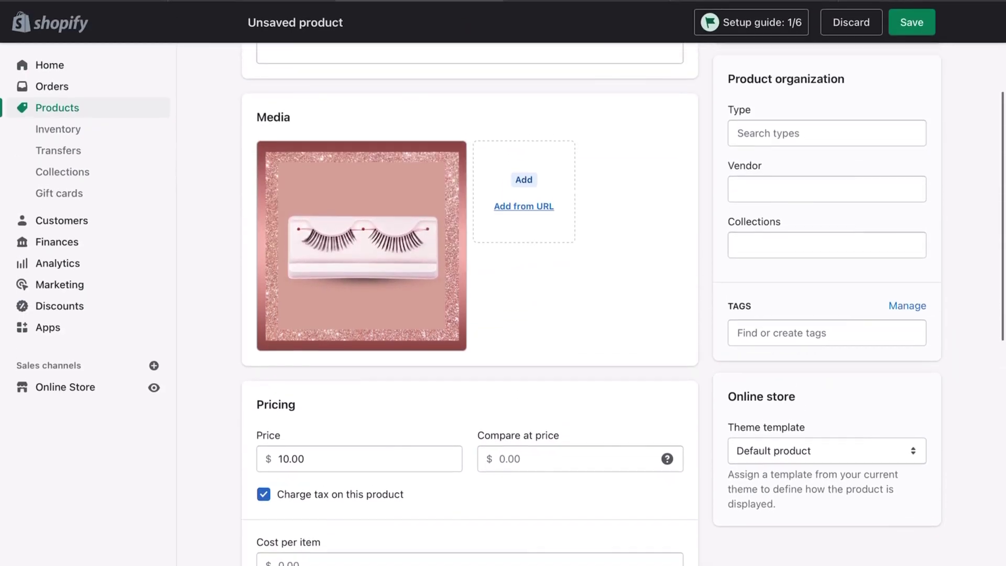
{"action": "scroll", "coordinate": [469, 283], "scroll_direction": "up", "scroll_amount": 1}
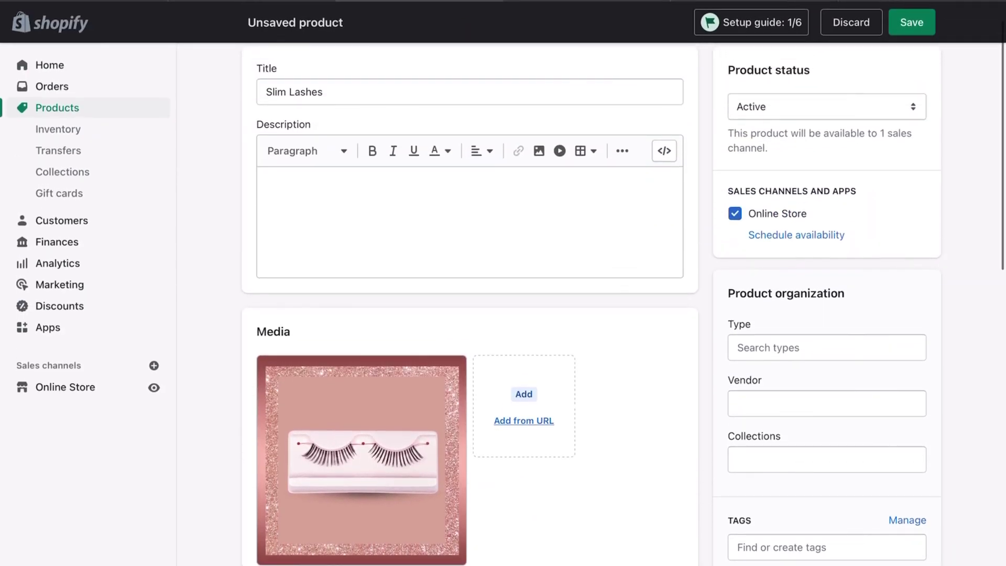
{"action": "left_click", "coordinate": [911, 22]}
Add the Slim Lashes product to the Eyelashes collection.
{"action": "scroll", "coordinate": [470, 283], "scroll_direction": "down", "scroll_amount": 4}
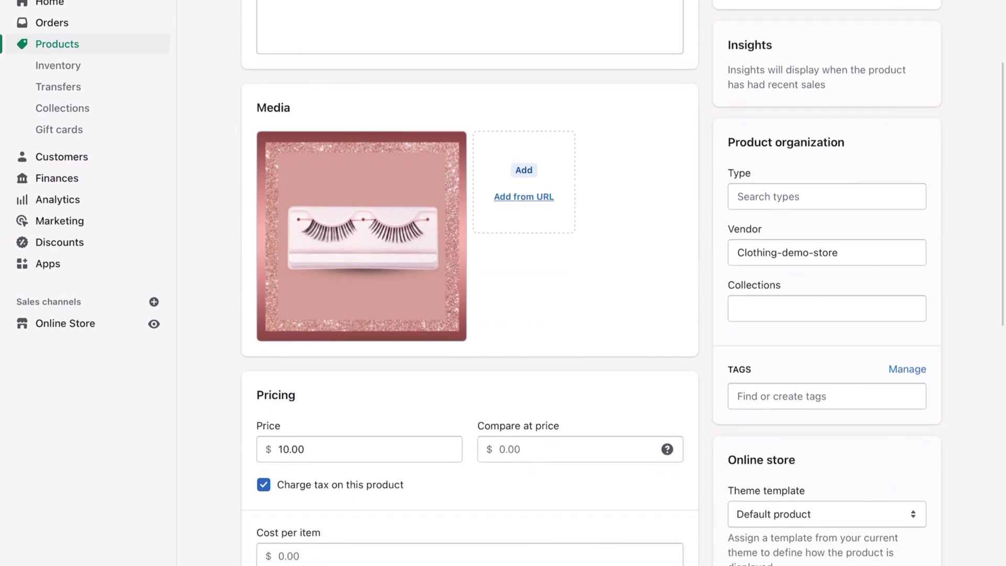
{"action": "left_click", "coordinate": [866, 306]}
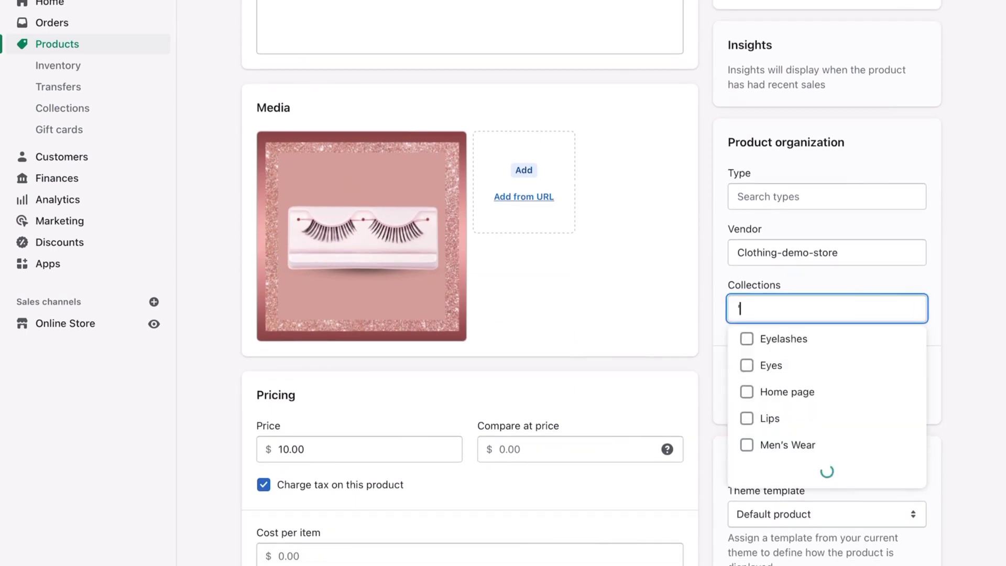
{"action": "left_click", "coordinate": [747, 339]}
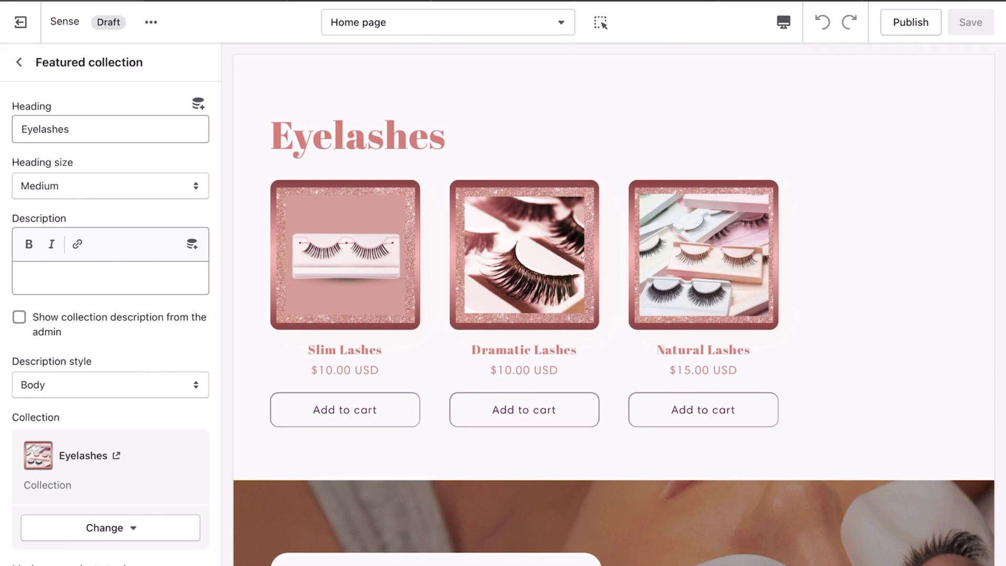
In the theme editor, switch the featured collection section to Eyes and back to Eyelashes to refresh its products, and save the theme.
{"action": "left_click", "coordinate": [110, 528]}
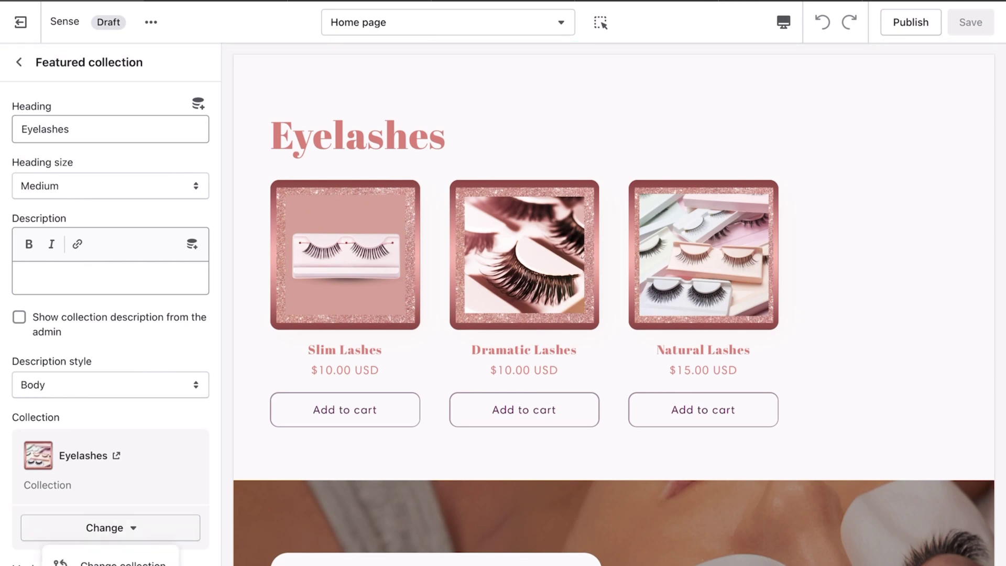
{"action": "left_click", "coordinate": [113, 563]}
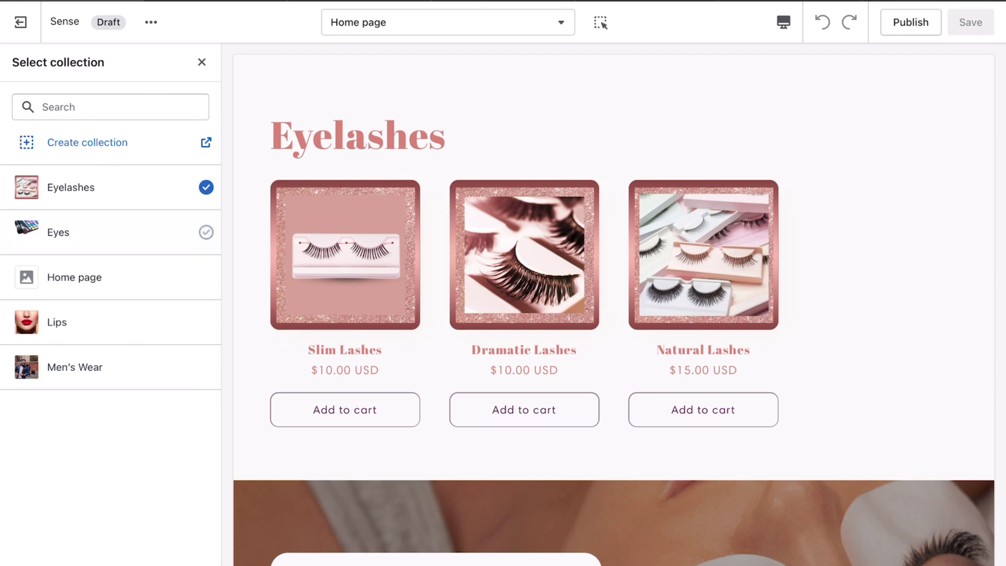
{"action": "left_click", "coordinate": [110, 233]}
{"action": "left_click", "coordinate": [110, 187]}
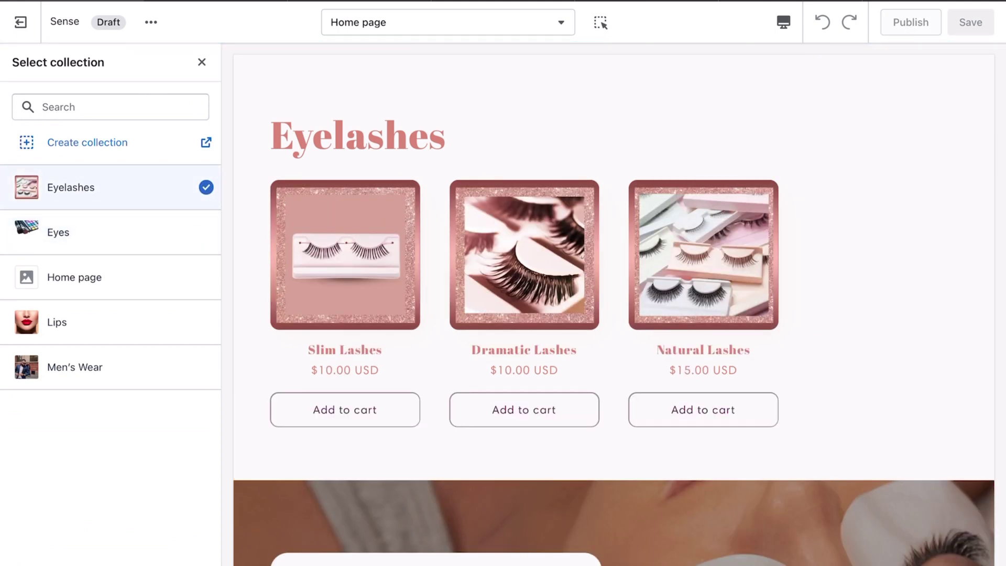
{"action": "left_click", "coordinate": [202, 61]}
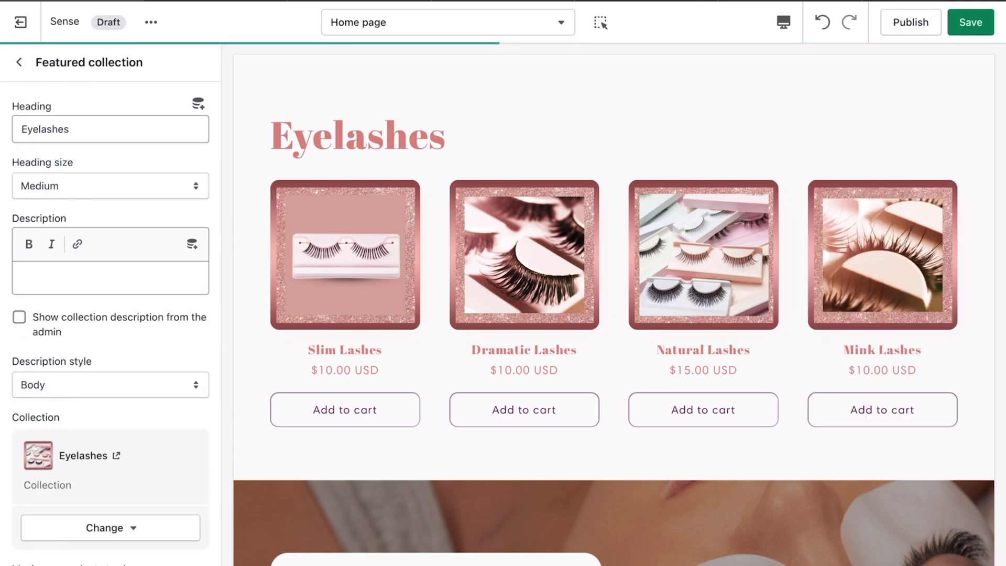
{"action": "key", "text": "ctrl+s"}
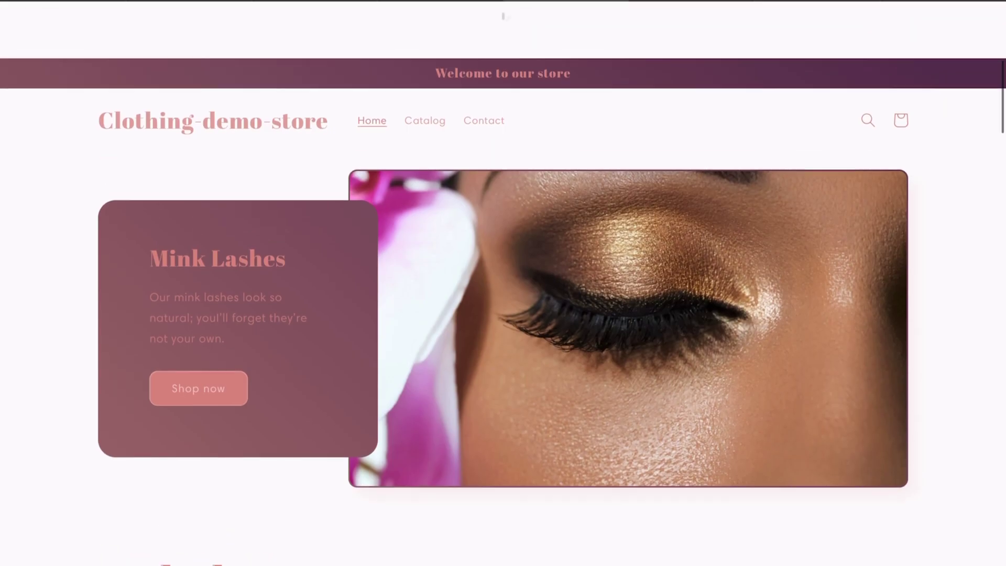
Review the storefront home page from the Mink Lashes banner through the product and collection sections down to the footer.
{"action": "scroll", "coordinate": [503, 283], "scroll_direction": "down", "scroll_amount": 5}
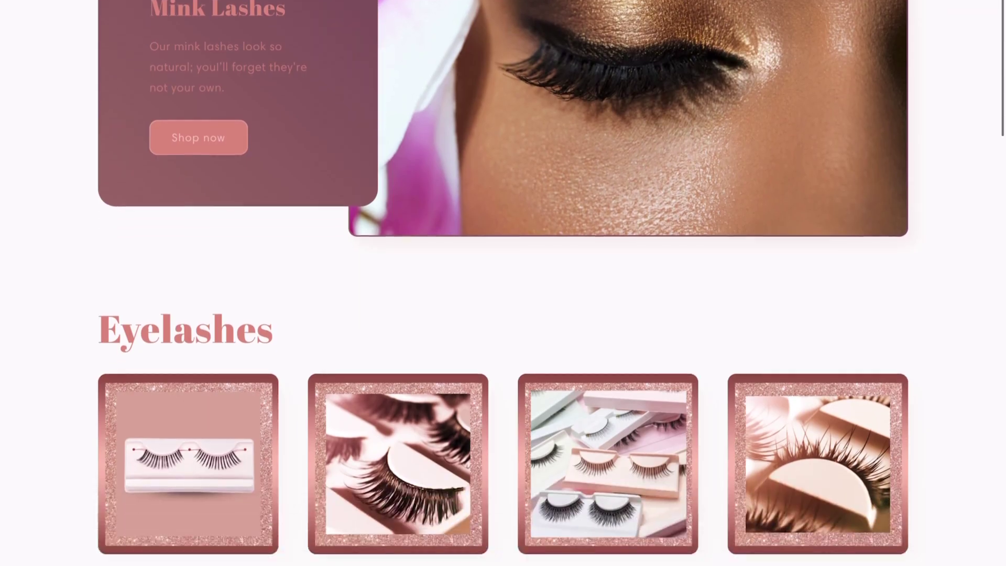
{"action": "scroll", "coordinate": [503, 283], "scroll_direction": "up", "scroll_amount": 3}
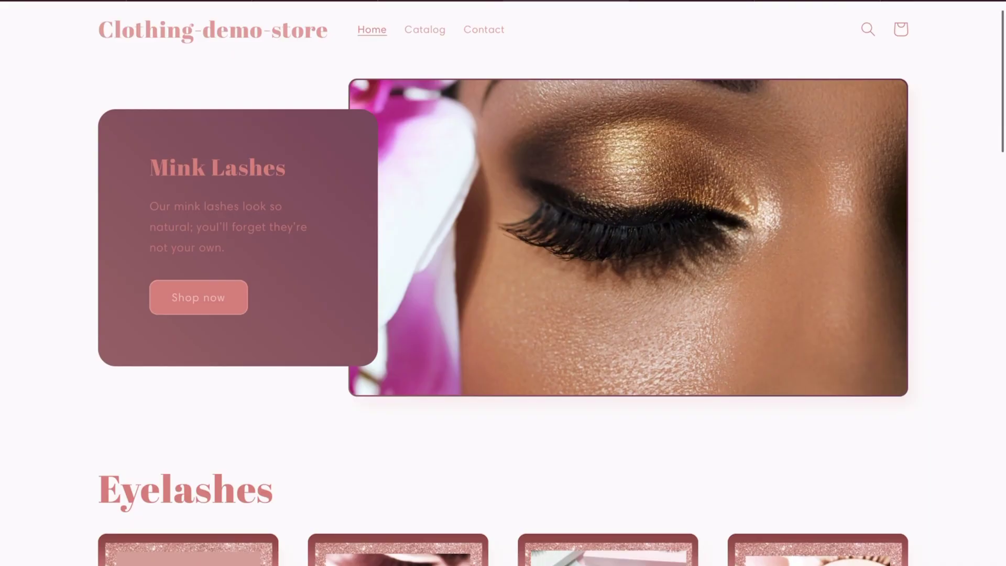
{"action": "scroll", "coordinate": [503, 283], "scroll_direction": "down", "scroll_amount": 8}
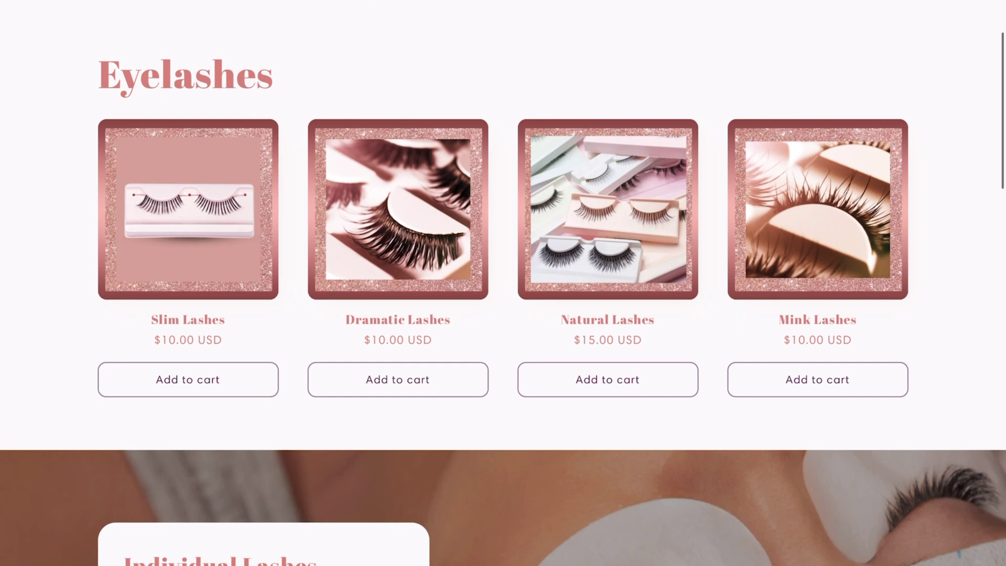
{"action": "scroll", "coordinate": [503, 283], "scroll_direction": "down", "scroll_amount": 8}
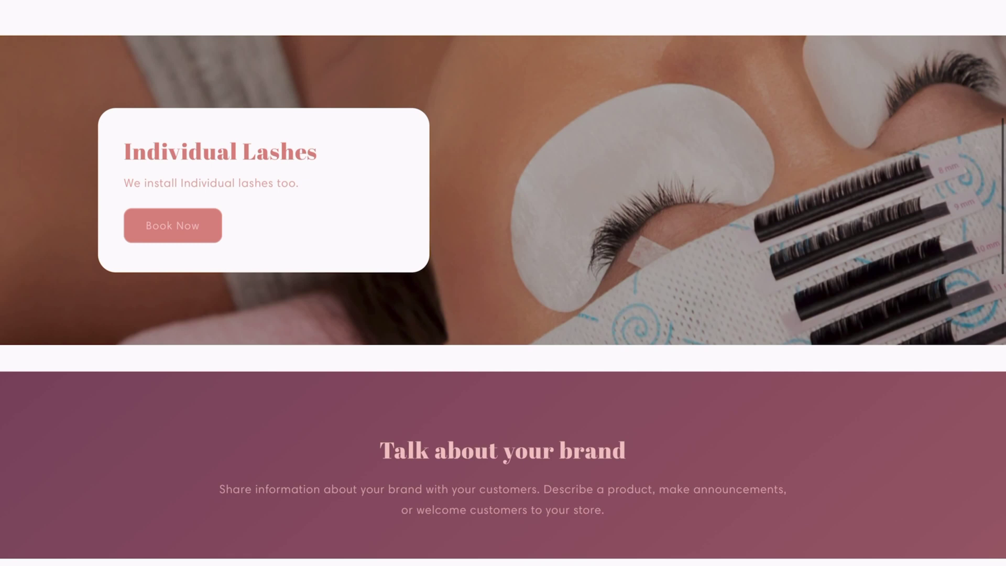
{"action": "scroll", "coordinate": [503, 283], "scroll_direction": "down", "scroll_amount": 10}
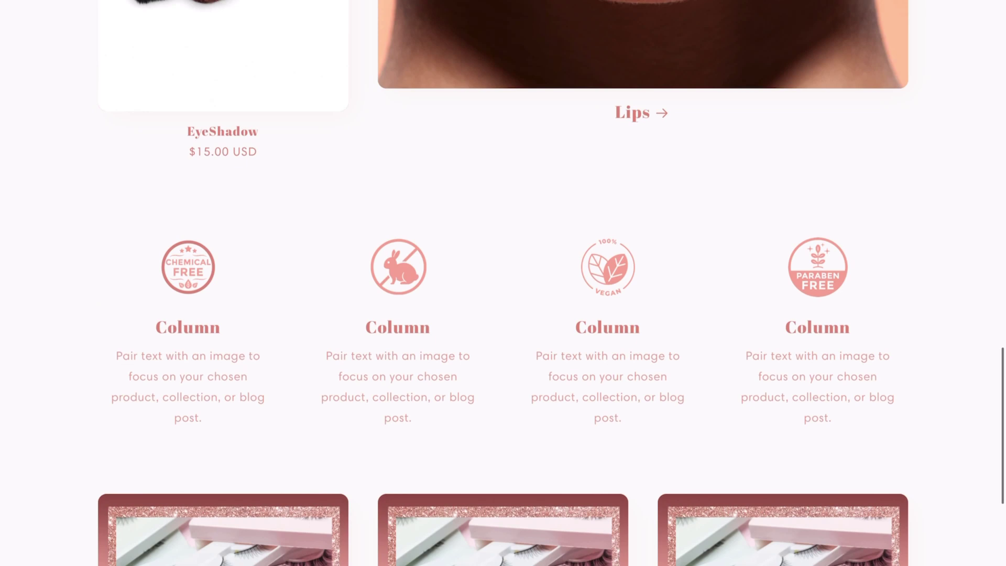
{"action": "scroll", "coordinate": [503, 283], "scroll_direction": "down", "scroll_amount": 10}
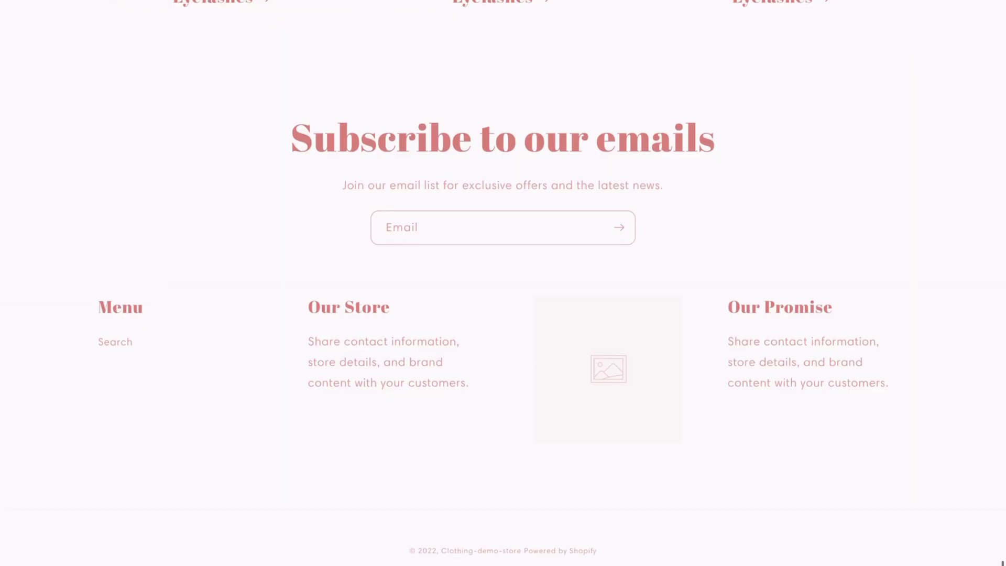
{"action": "scroll", "coordinate": [503, 283], "scroll_direction": "up", "scroll_amount": 1}
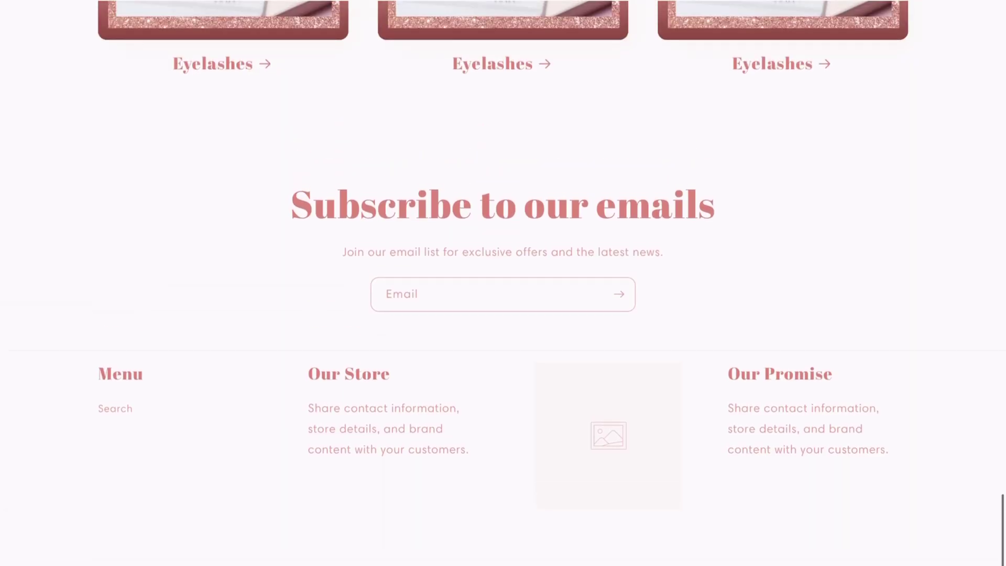